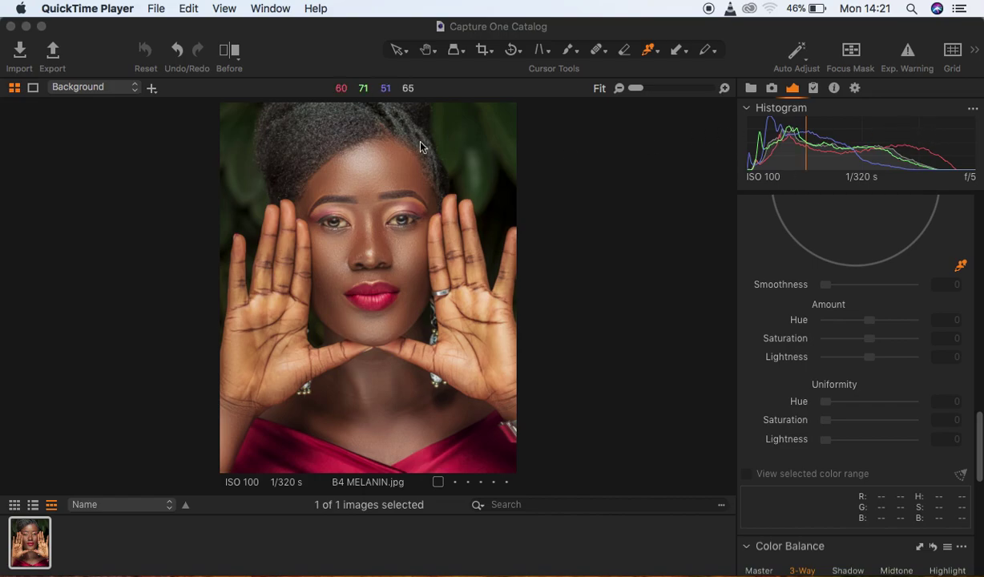
# Activate the Capture One catalog window and apply the Window > Workspace > Migration layout.
pyautogui.click(424, 177)
pyautogui.click(424, 180)
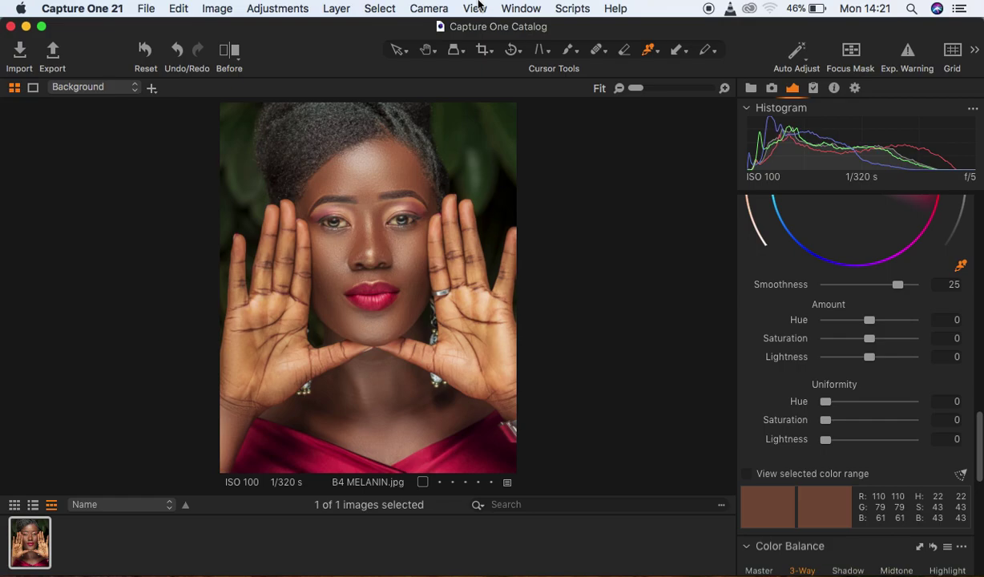
pyautogui.click(518, 9)
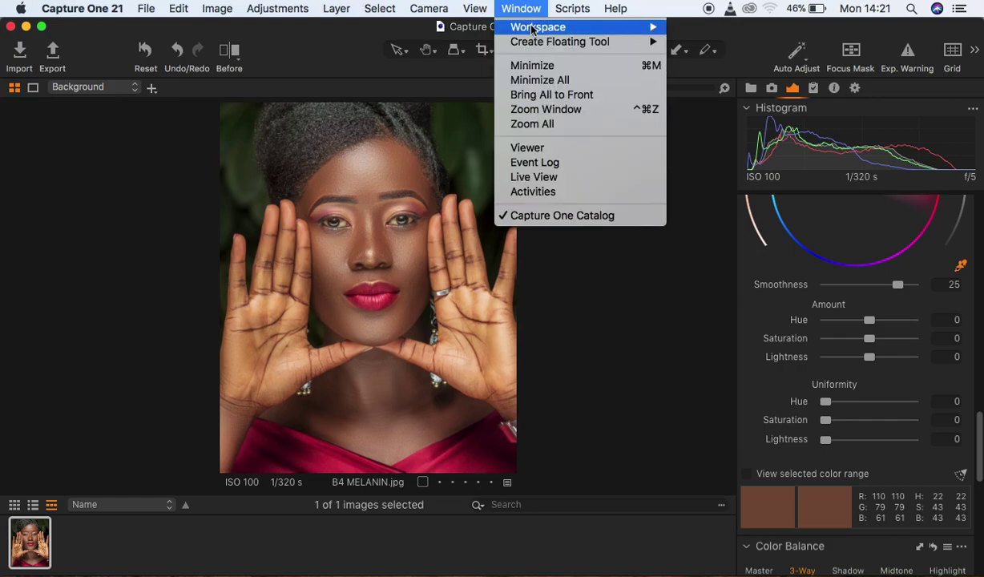
pyautogui.moveTo(586, 29)
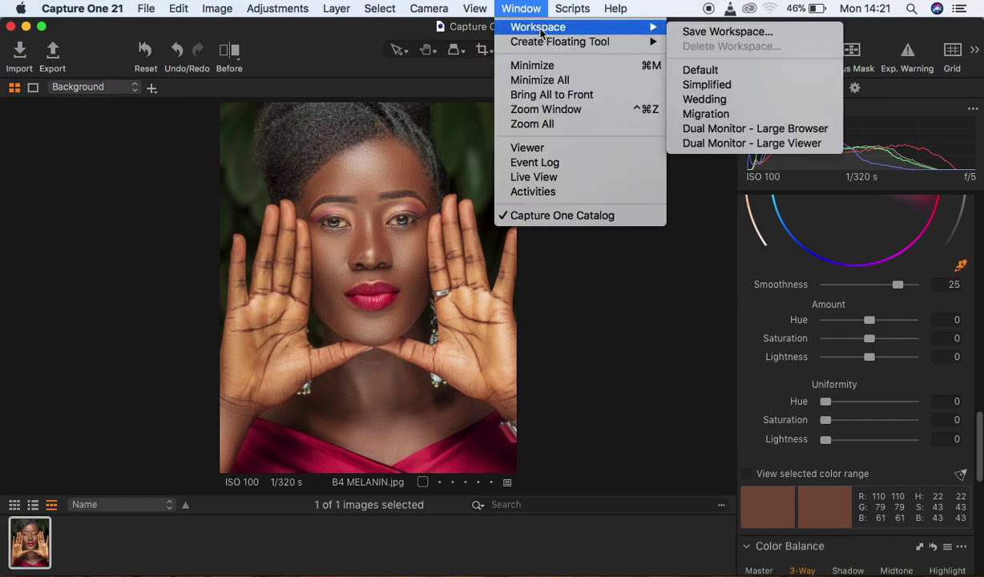
pyautogui.click(729, 114)
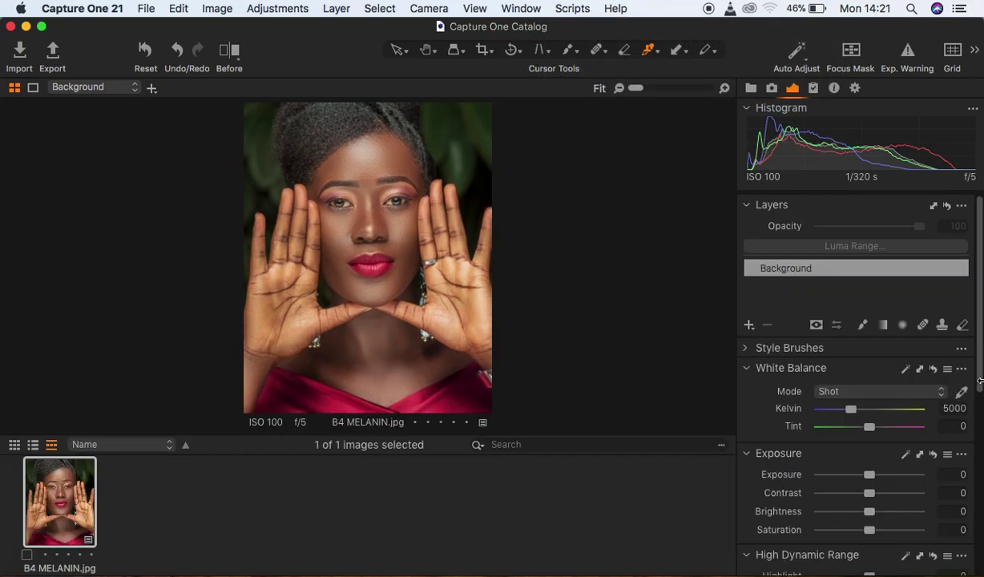
pyautogui.moveTo(980, 323); pyautogui.dragTo(973, 257)
pyautogui.moveTo(979, 286)
pyautogui.mouseDown()
pyautogui.moveTo(978, 448)
pyautogui.moveTo(978, 305)
pyautogui.mouseUp()
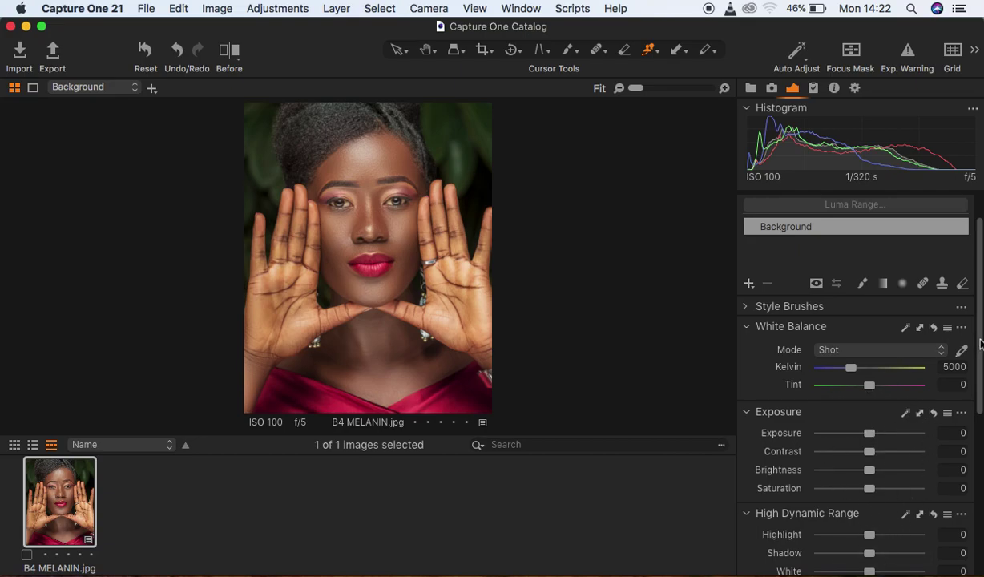
pyautogui.moveTo(979, 337); pyautogui.dragTo(978, 515)
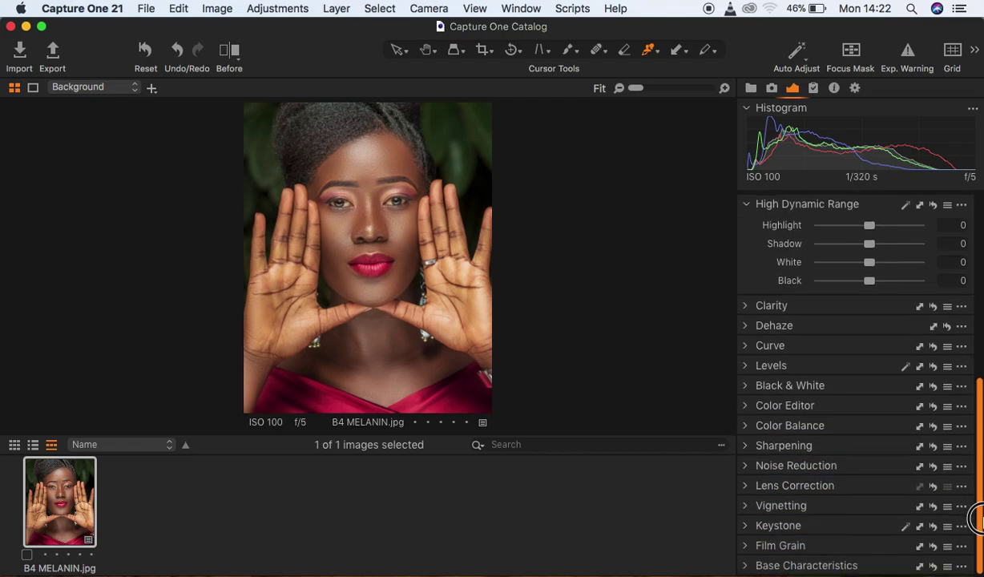
# Expand the Color Balance and Color Editor tools so their wheels and sliders are visible.
pyautogui.click(749, 429)
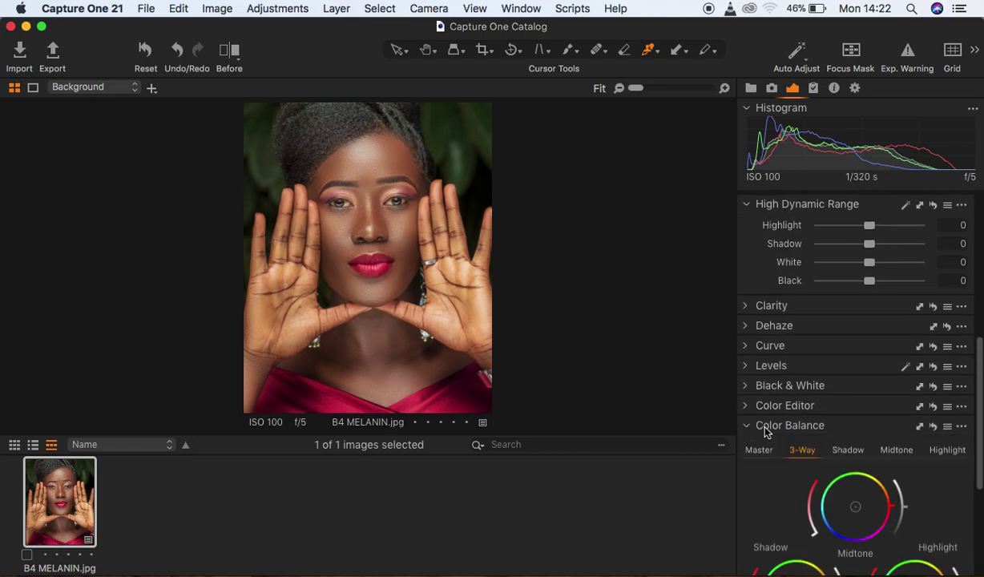
pyautogui.moveTo(976, 417); pyautogui.dragTo(978, 491)
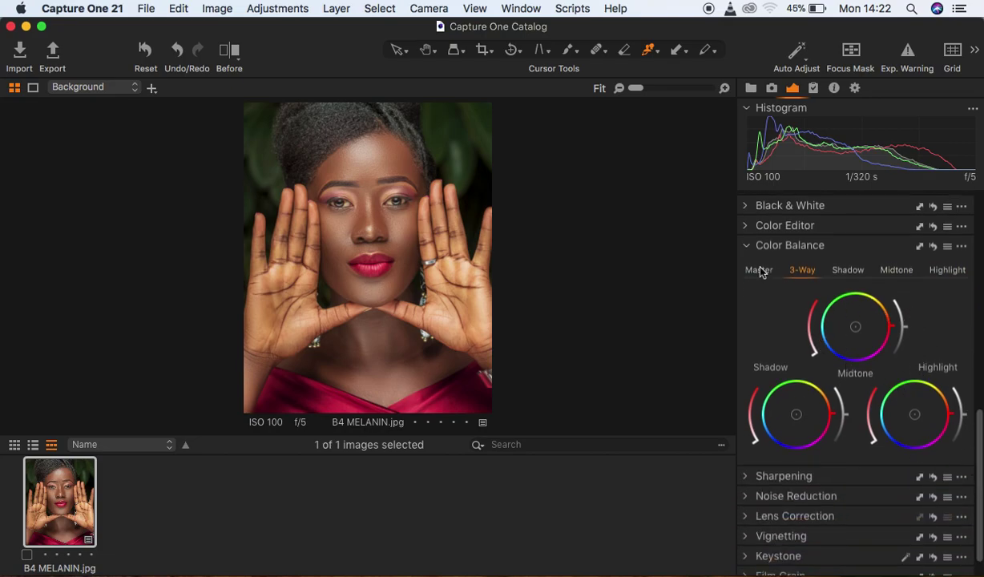
pyautogui.click(745, 227)
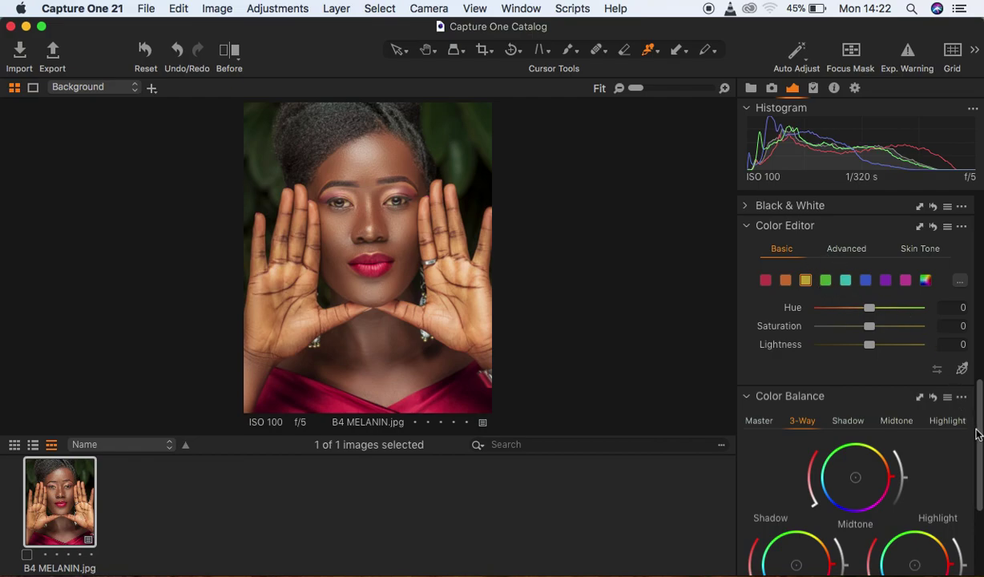
pyautogui.moveTo(980, 435); pyautogui.dragTo(978, 424)
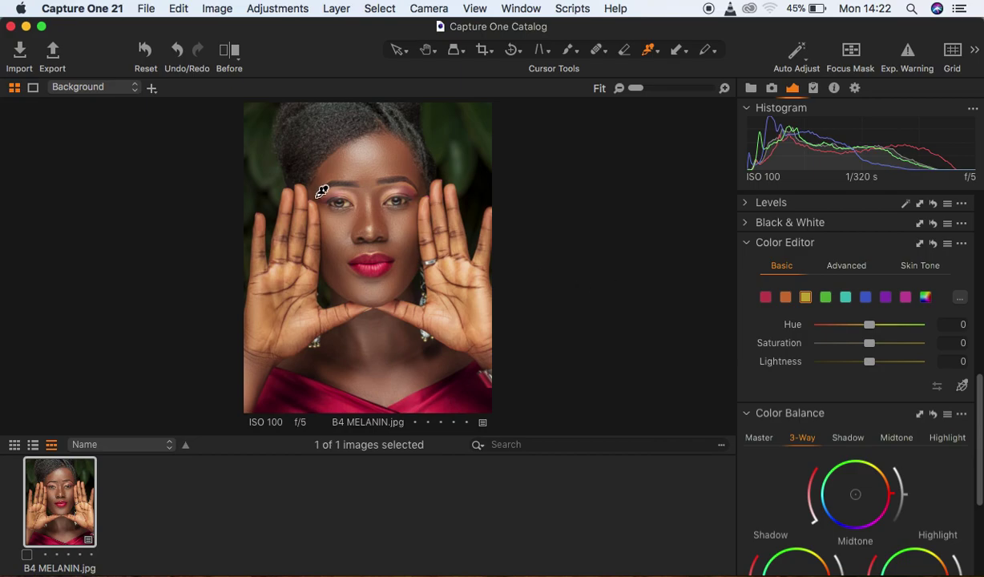
# Create Adjustment Layer 1 as a New Filled Layer above Background, undoing the extra layers.
pyautogui.click(152, 90)
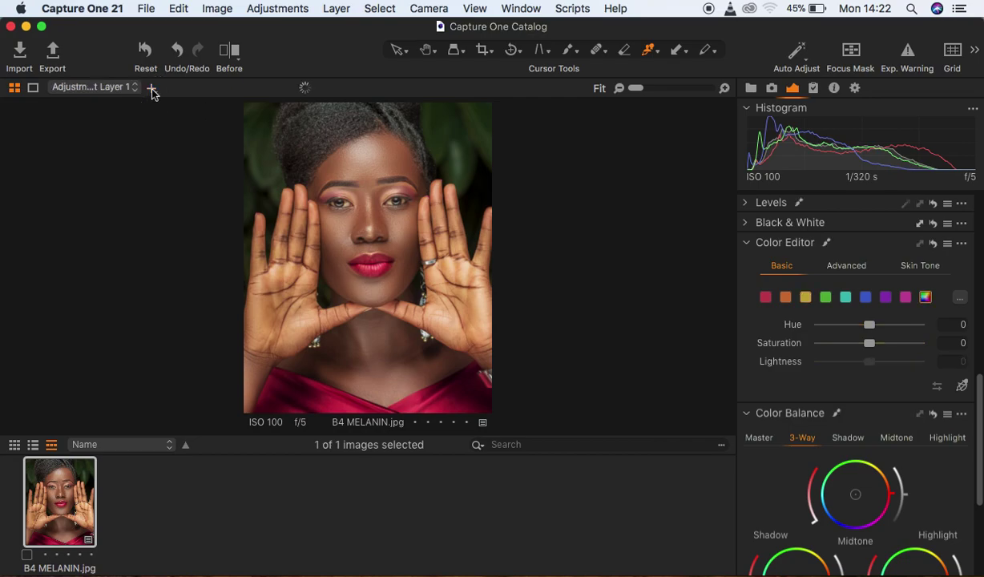
pyautogui.click(152, 92)
pyautogui.press('super+z')
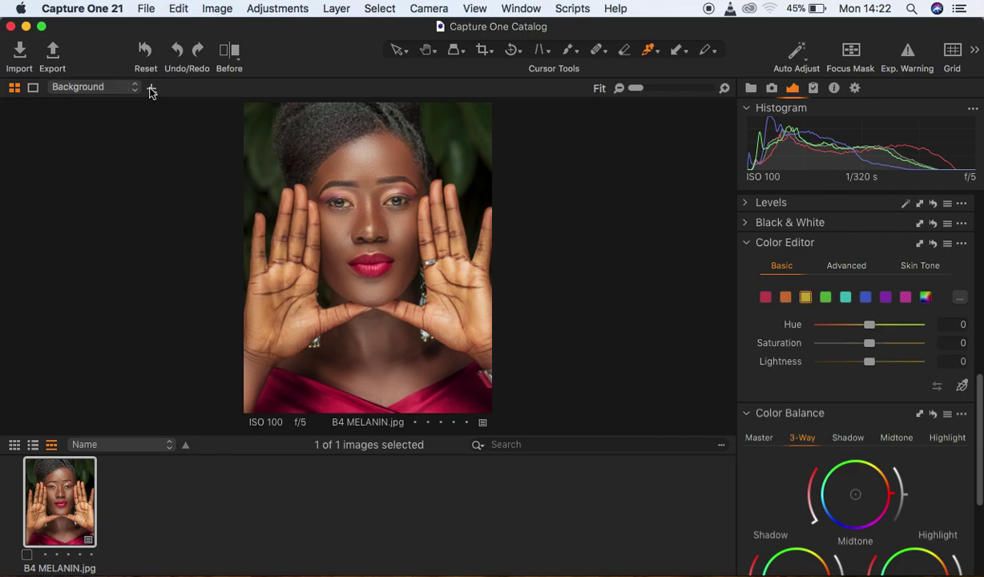
pyautogui.click(151, 92)
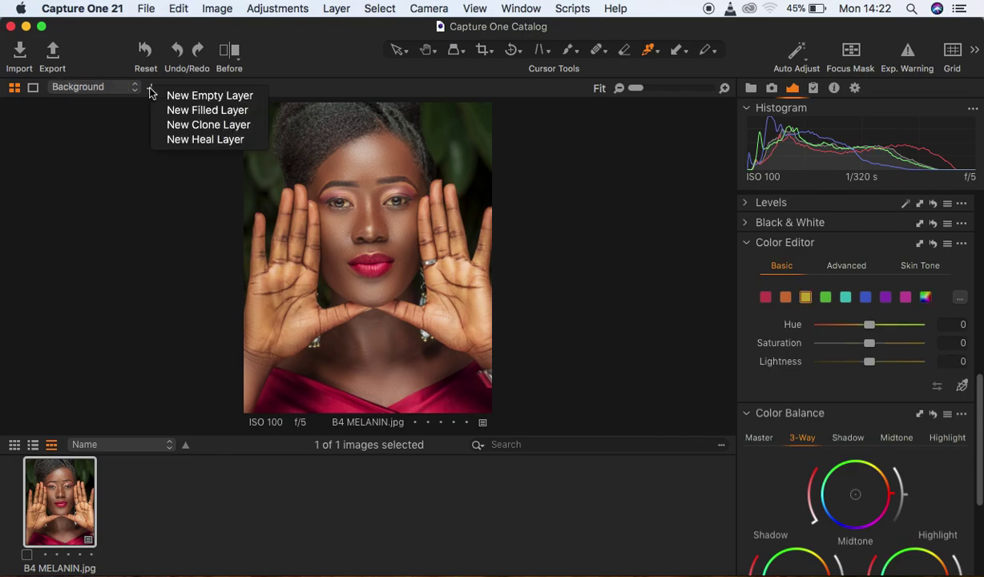
pyautogui.click(195, 112)
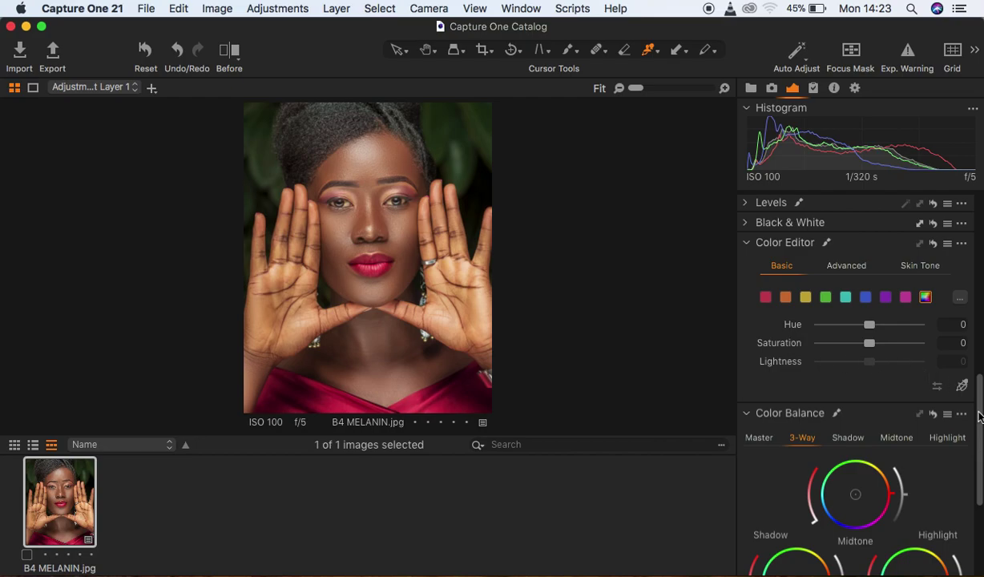
pyautogui.moveTo(979, 415); pyautogui.dragTo(980, 421)
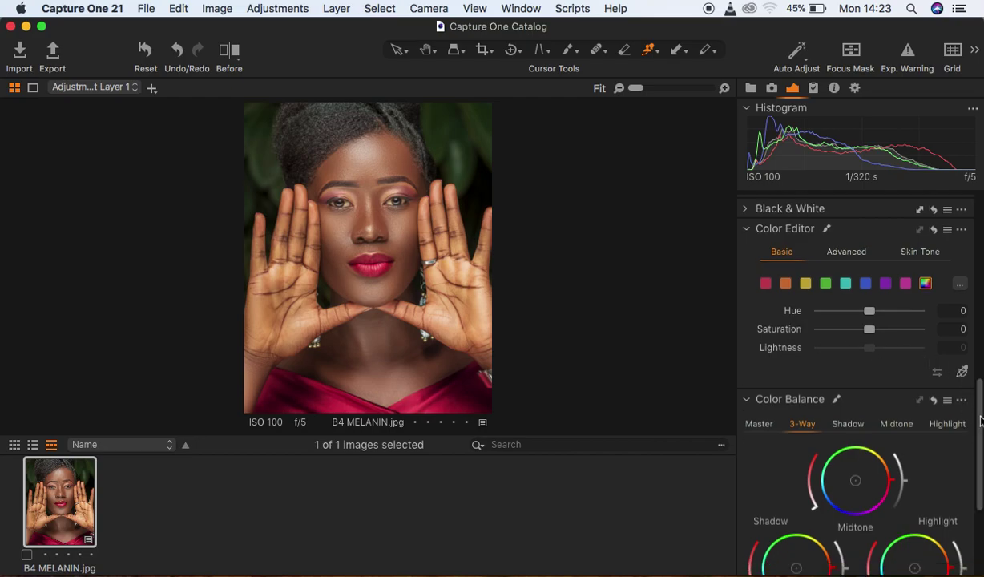
# Define a Skin Tone range in Color Editor by sampling the model's forehead.
pyautogui.click(917, 255)
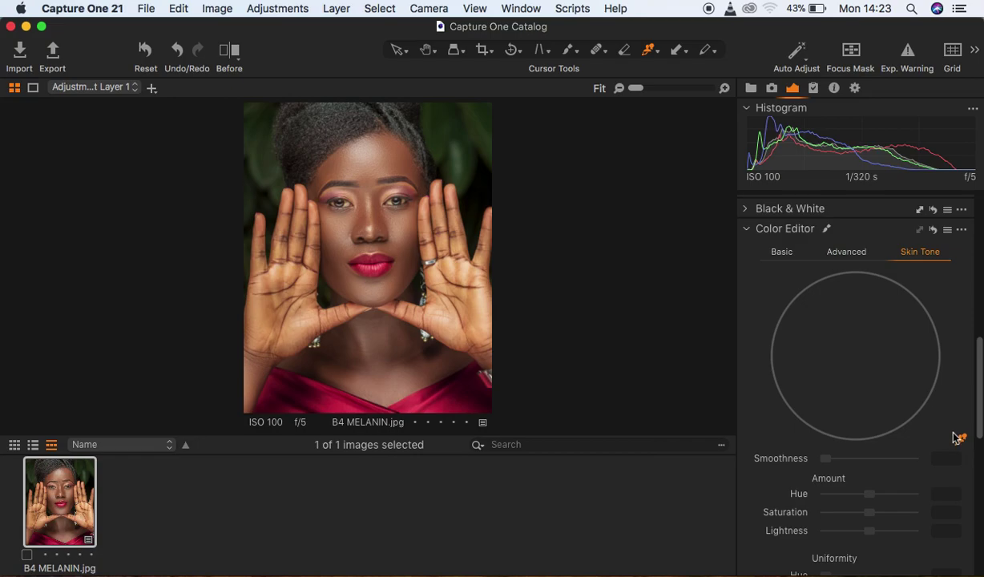
pyautogui.click(962, 439)
pyautogui.click(407, 153)
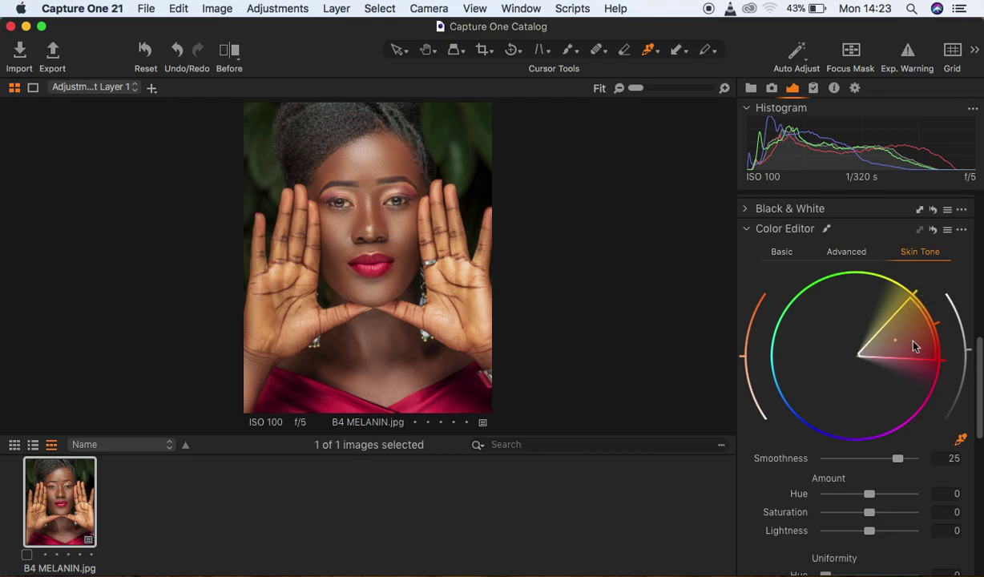
# Resample skin colour at the forehead, below the nose, near the eye, then the forehead again.
pyautogui.click(373, 148)
pyautogui.click(349, 151)
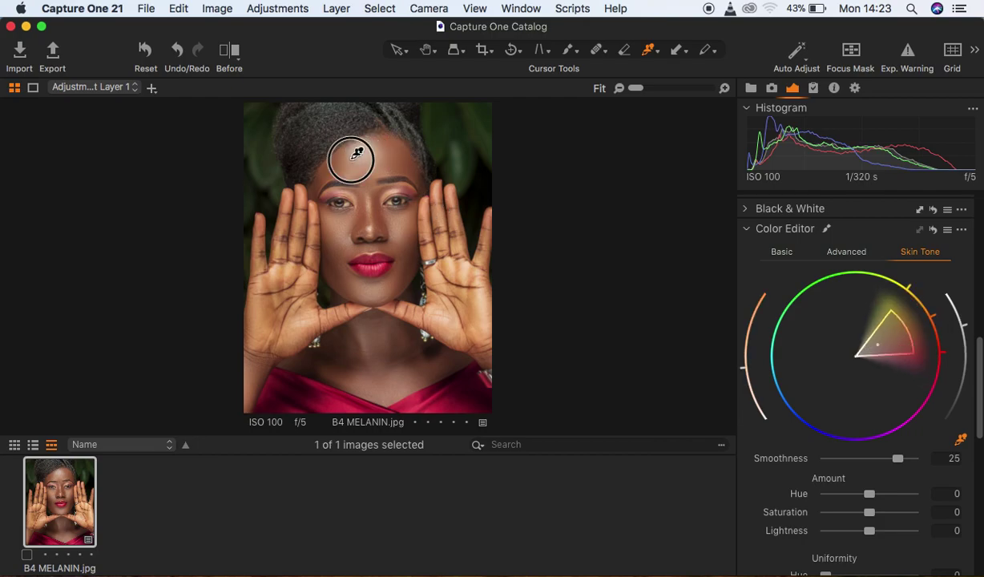
pyautogui.click(377, 247)
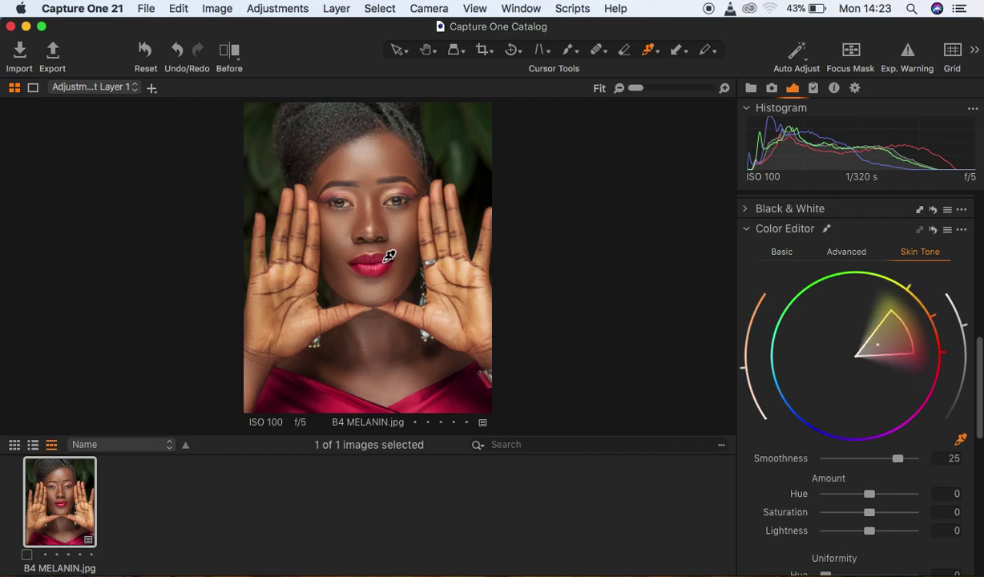
pyautogui.click(391, 210)
pyautogui.click(405, 148)
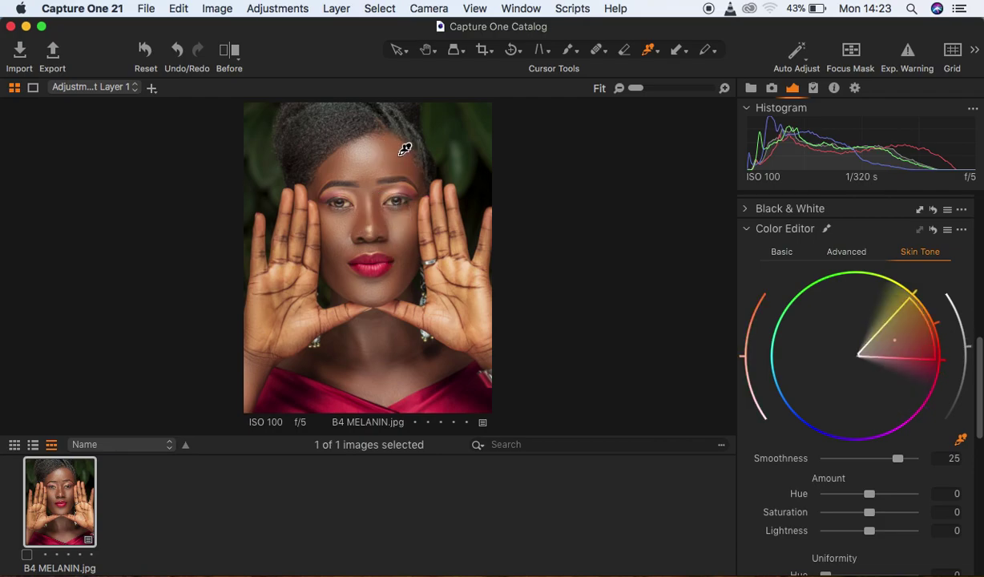
pyautogui.click(410, 156)
# Toggle View selected color range on and off to check the skin range coverage.
pyautogui.scroll(-5, 981, 372)
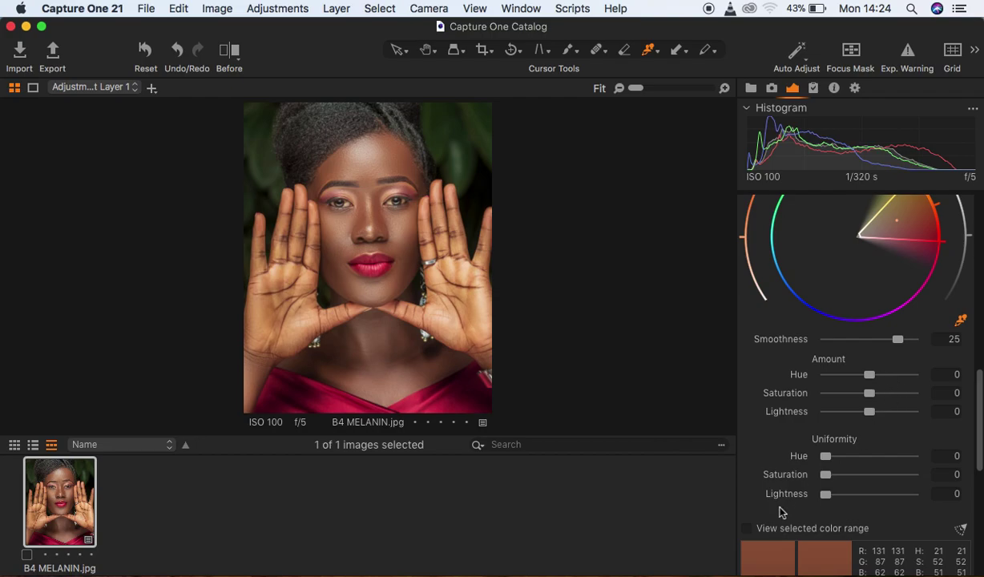
pyautogui.click(752, 530)
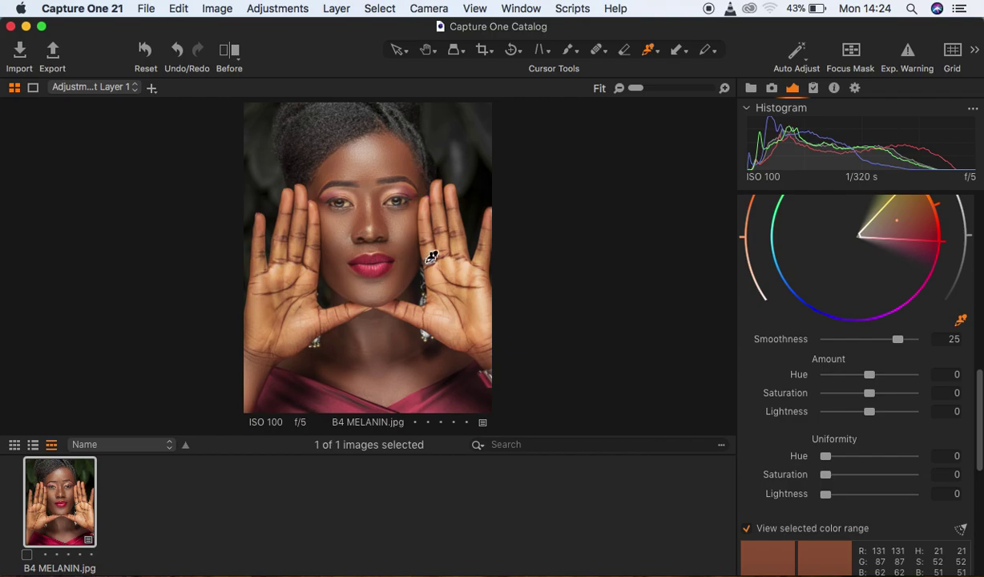
pyautogui.click(749, 531)
pyautogui.click(749, 531)
pyautogui.click(747, 530)
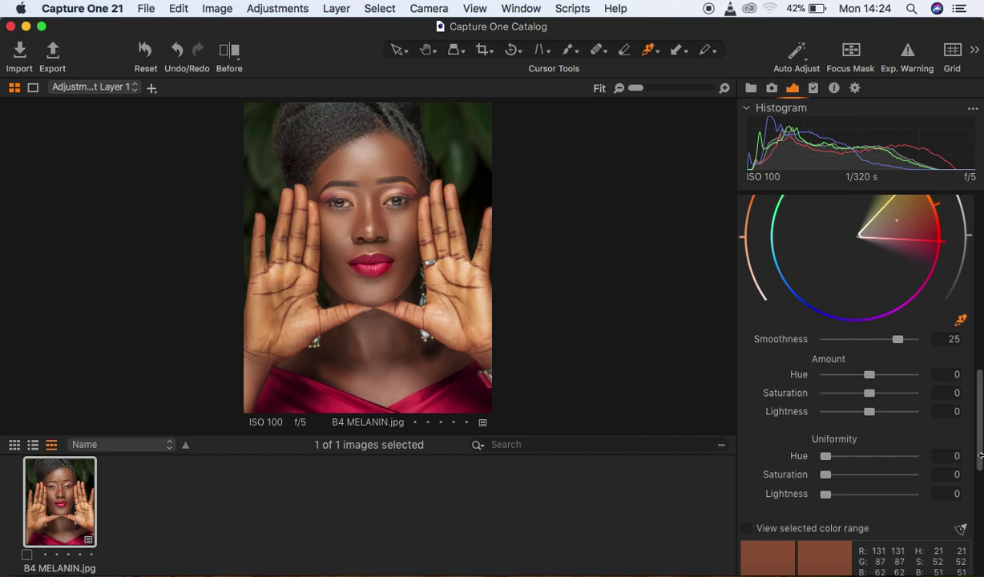
# Set the skin tone Amount Hue to 2.1.
pyautogui.moveTo(979, 450); pyautogui.dragTo(979, 430)
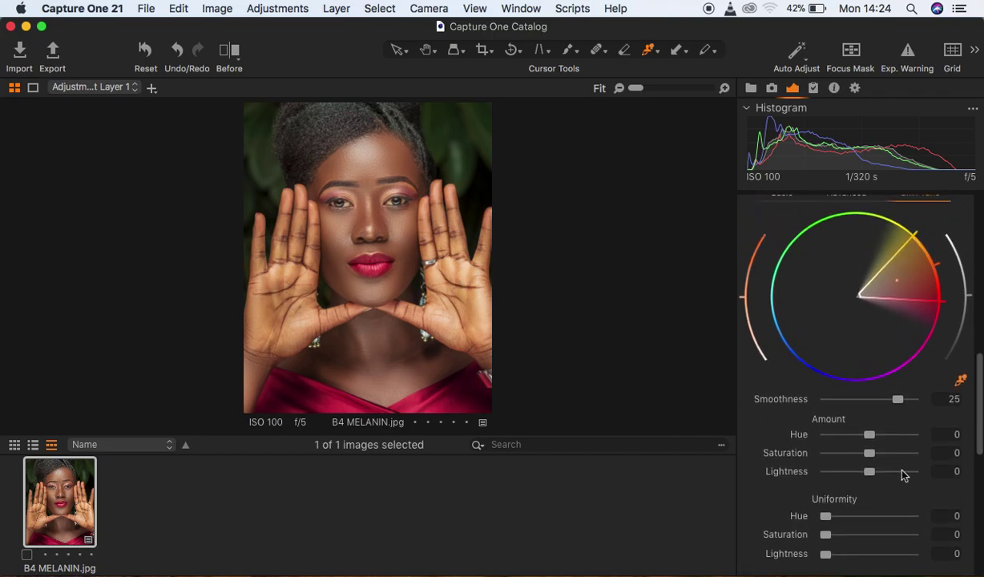
pyautogui.moveTo(870, 437)
pyautogui.mouseDown()
pyautogui.moveTo(886, 441)
pyautogui.moveTo(860, 441)
pyautogui.mouseUp()
pyautogui.doubleClick(861, 437)
pyautogui.moveTo(871, 435); pyautogui.dragTo(746, 454)
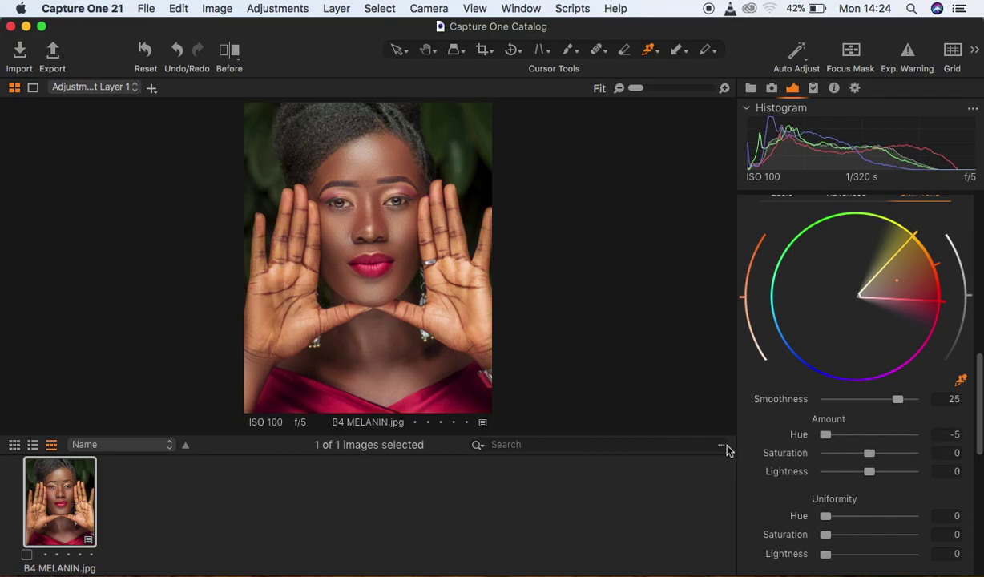
pyautogui.moveTo(826, 433); pyautogui.dragTo(888, 443)
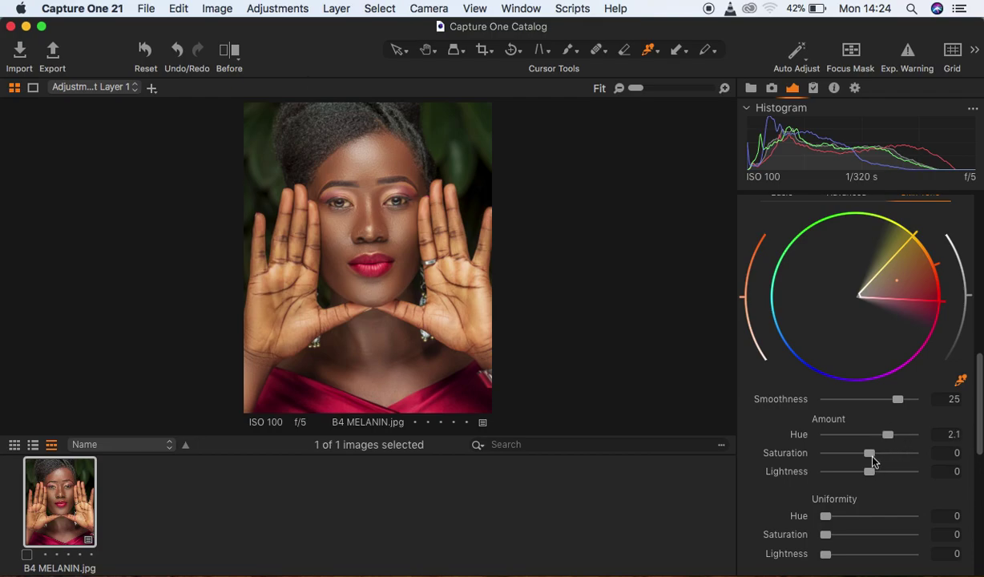
pyautogui.click(890, 438)
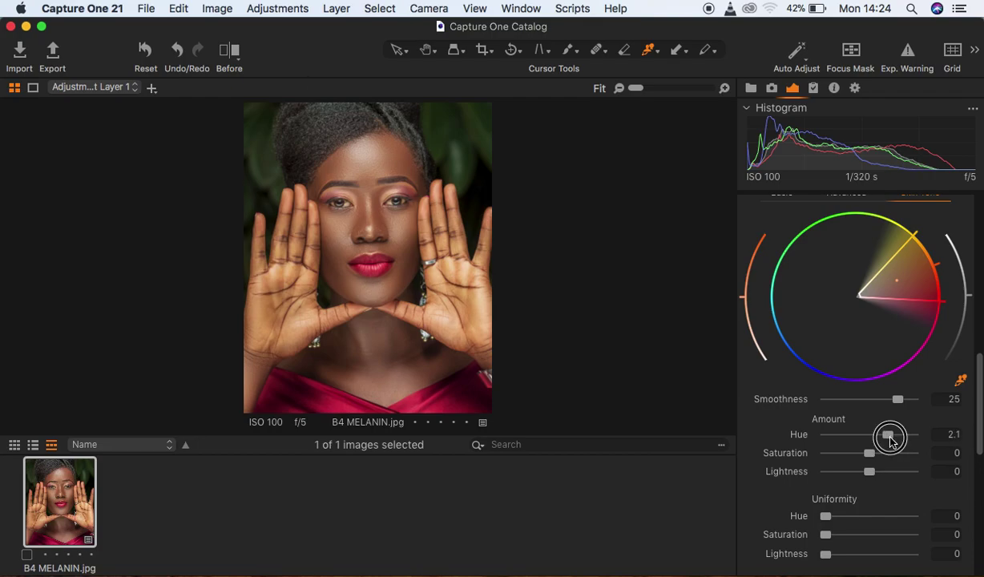
# Lower skin tone Amount Saturation to -11.7 and raise Uniformity Hue to 7.2.
pyautogui.moveTo(872, 458); pyautogui.dragTo(849, 457)
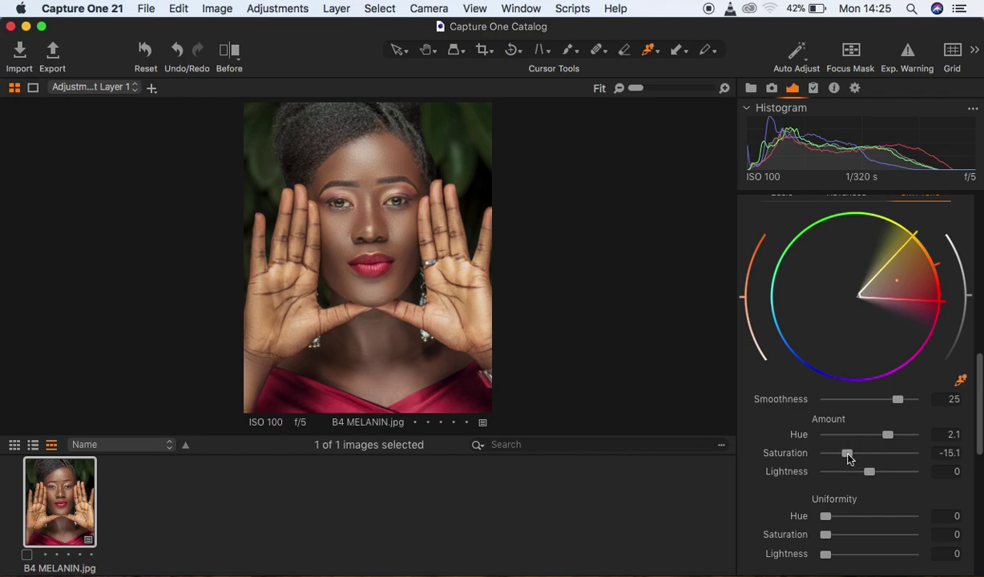
pyautogui.moveTo(849, 457); pyautogui.dragTo(855, 459)
pyautogui.moveTo(828, 517); pyautogui.dragTo(835, 522)
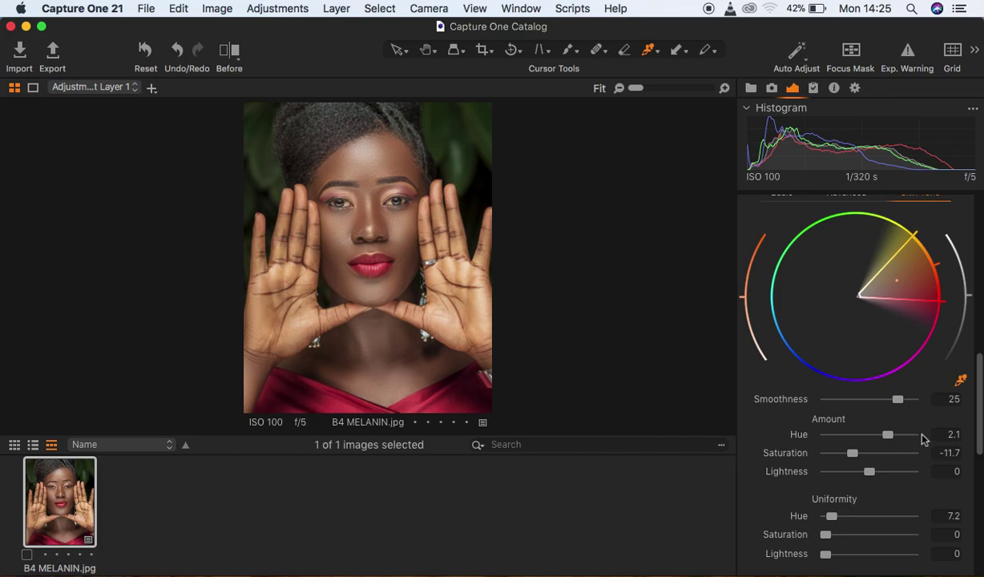
pyautogui.moveTo(979, 425); pyautogui.dragTo(980, 354)
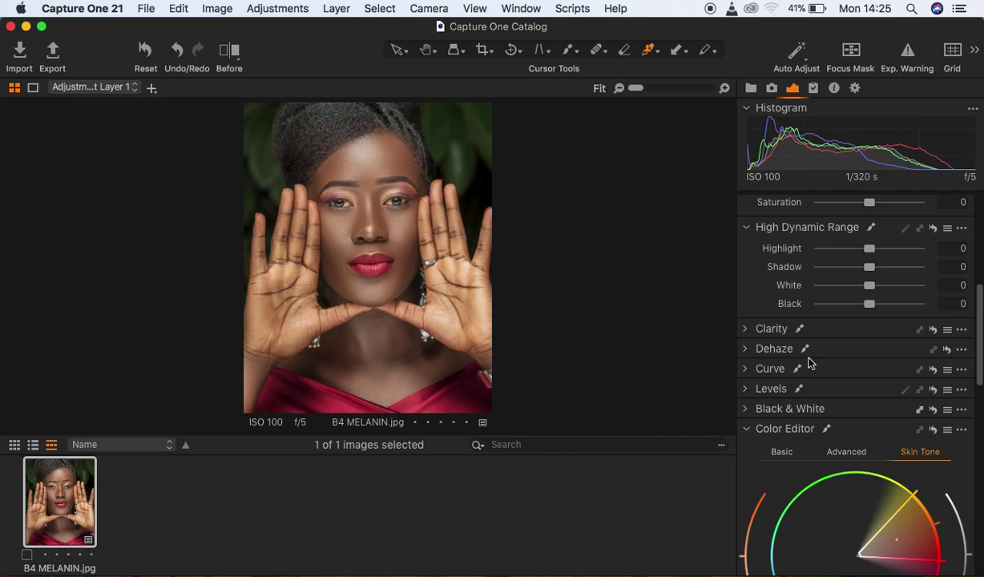
# Set the Levels output range to 6–249 and Clarity to 11.
pyautogui.click(751, 393)
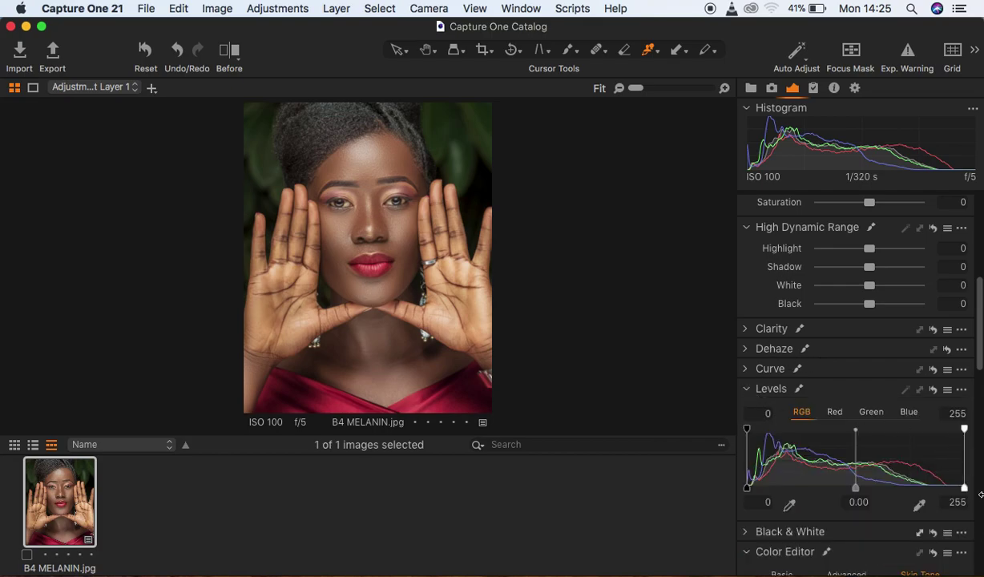
pyautogui.moveTo(965, 489)
pyautogui.mouseDown()
pyautogui.moveTo(951, 488)
pyautogui.moveTo(960, 489)
pyautogui.mouseUp()
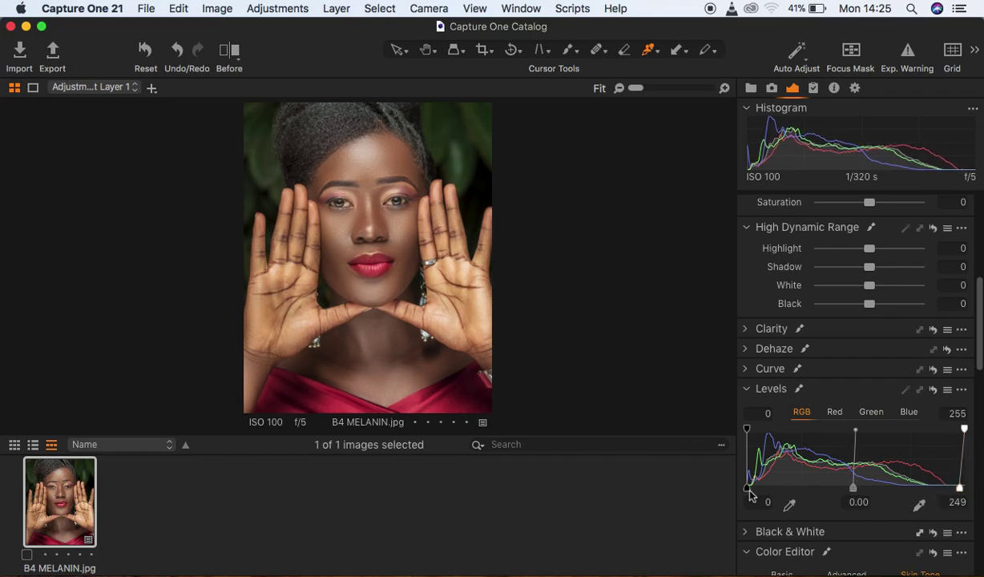
pyautogui.moveTo(750, 492); pyautogui.dragTo(755, 492)
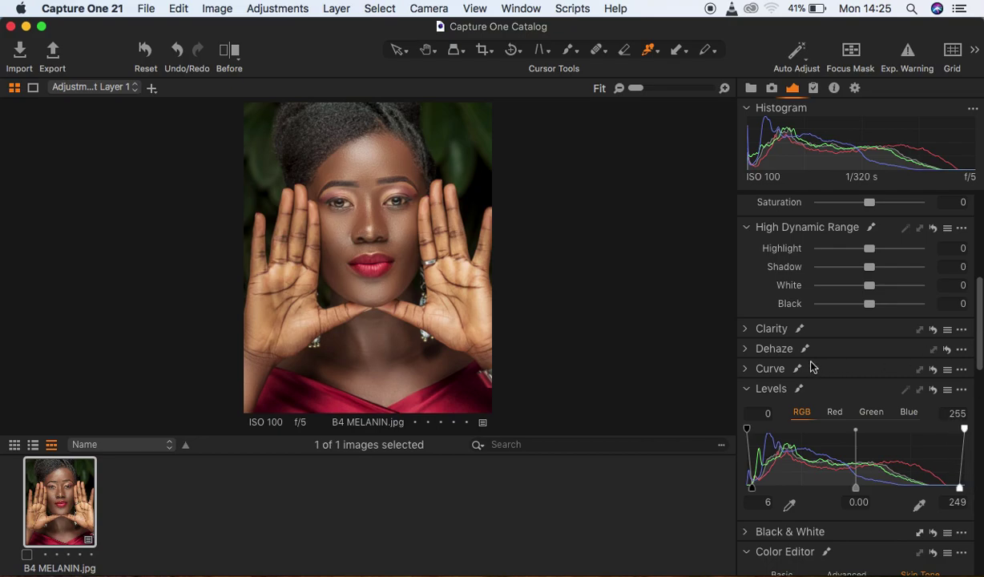
pyautogui.click(747, 329)
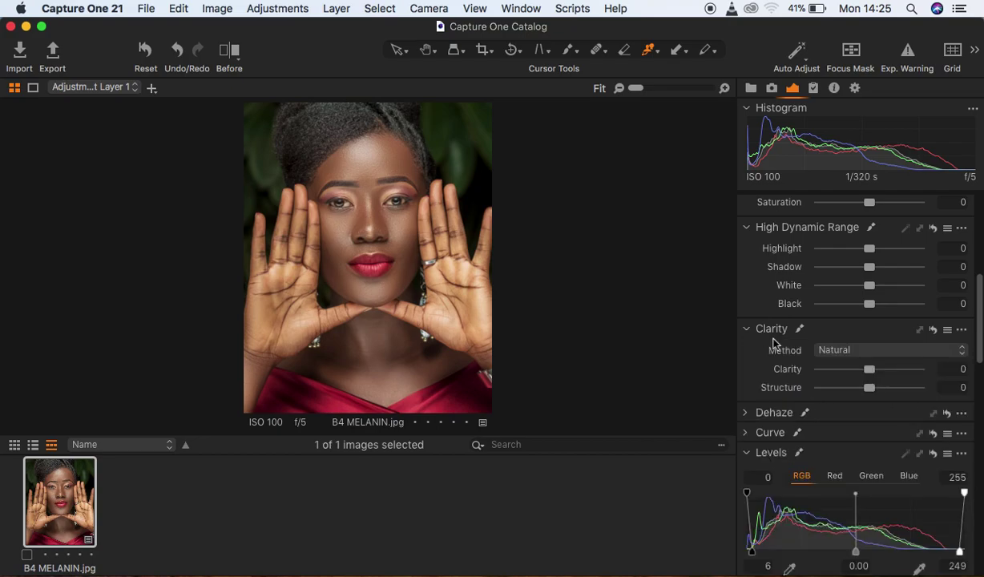
pyautogui.moveTo(868, 371); pyautogui.dragTo(873, 376)
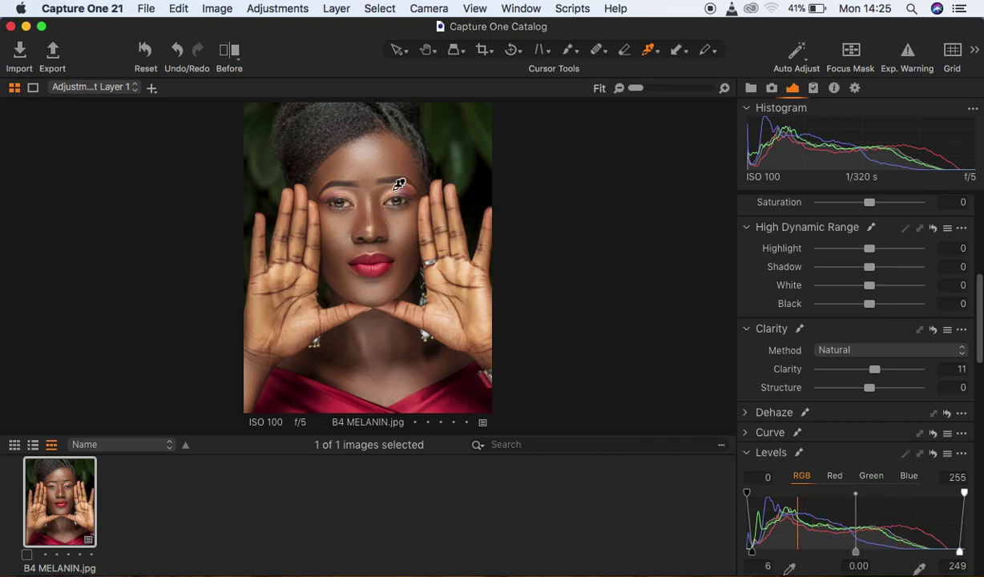
pyautogui.moveTo(979, 309); pyautogui.dragTo(977, 507)
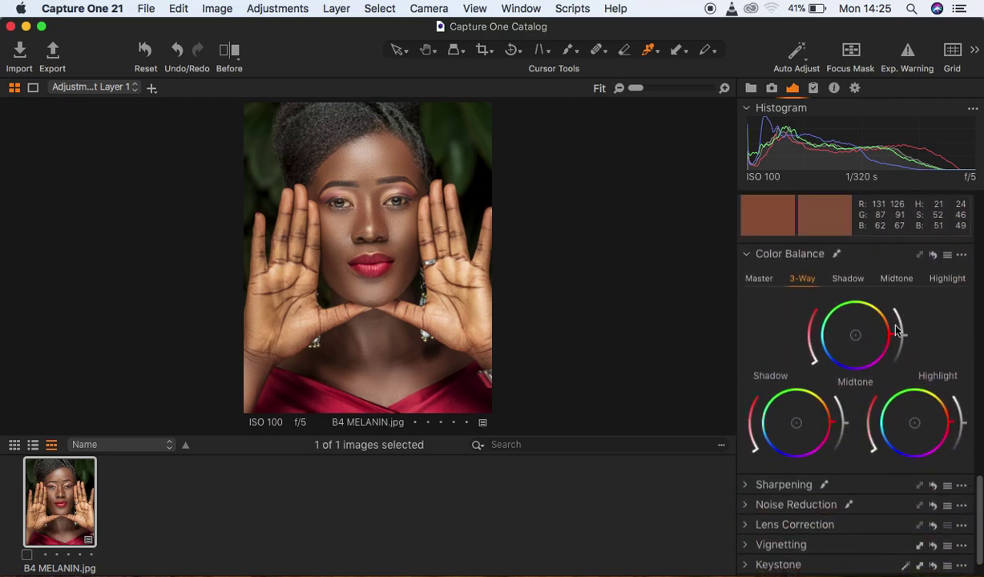
pyautogui.click(759, 279)
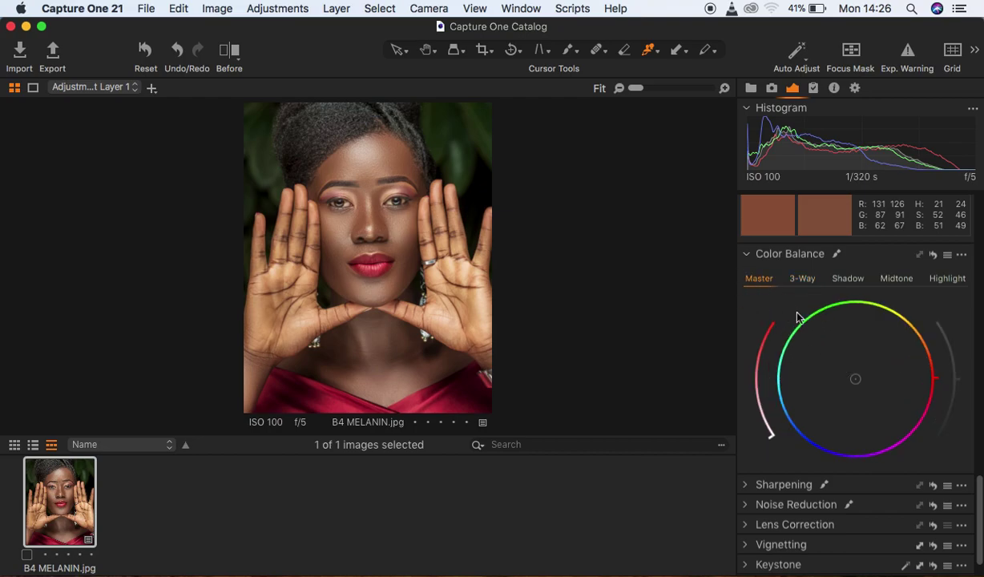
# In 3-Way Color Balance, warm the highlights after testing magenta, then nudge the shadows.
pyautogui.click(803, 279)
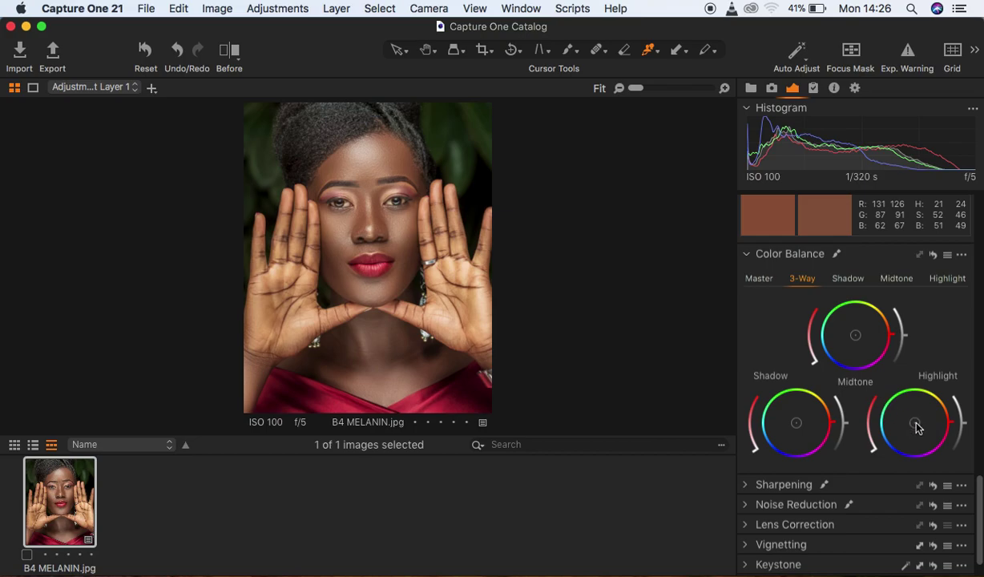
pyautogui.moveTo(918, 427); pyautogui.dragTo(921, 413)
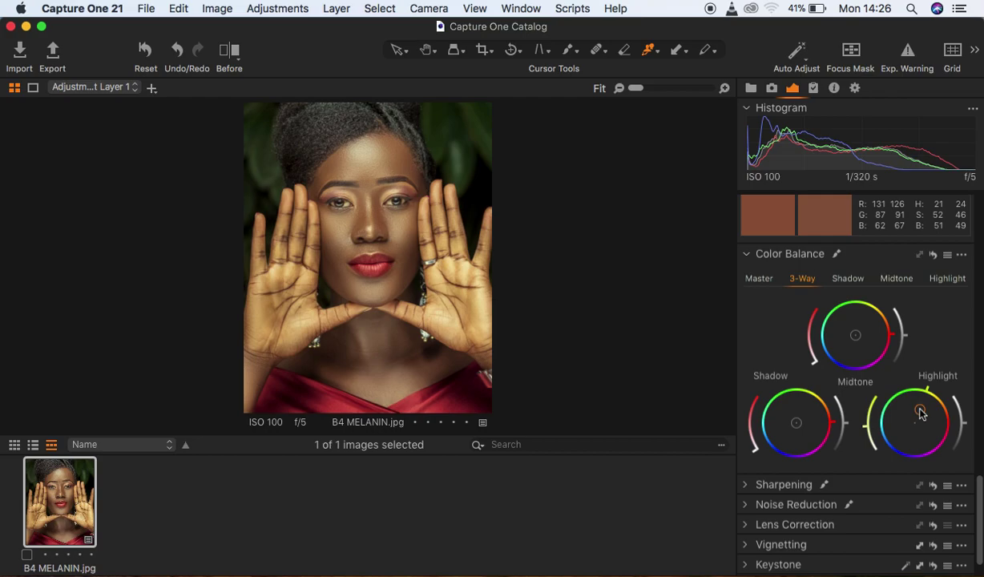
pyautogui.moveTo(920, 412); pyautogui.dragTo(884, 428)
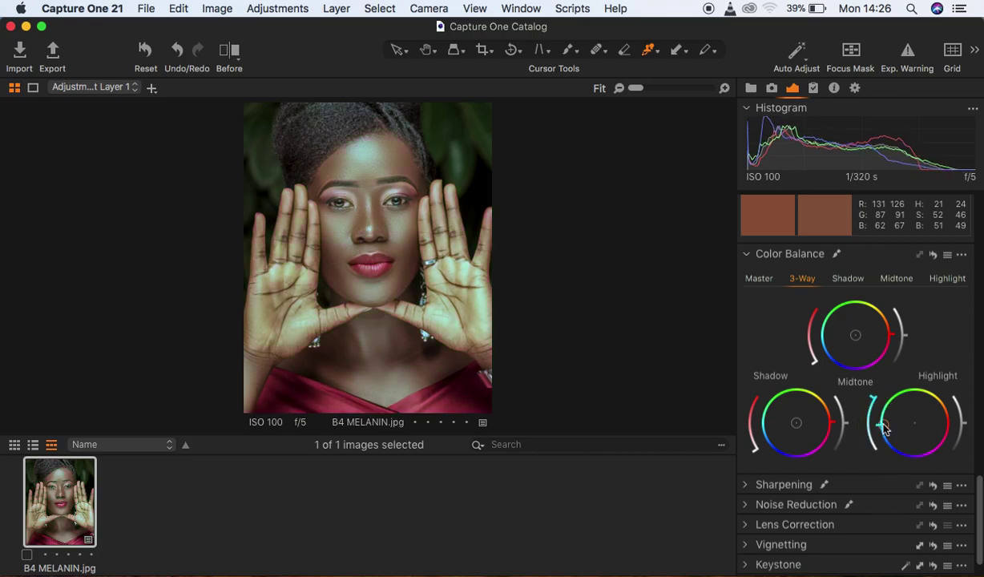
pyautogui.moveTo(884, 429); pyautogui.dragTo(917, 416)
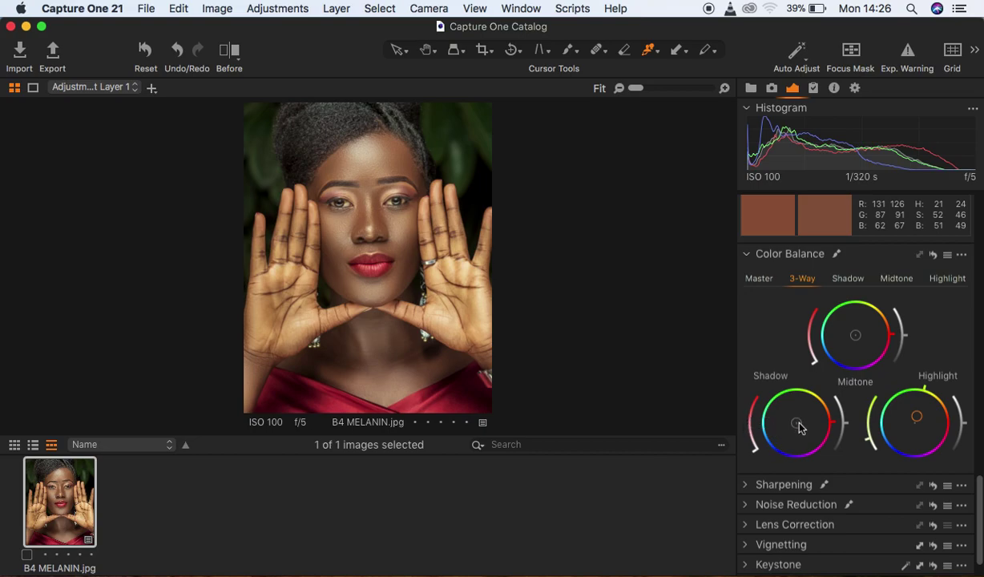
pyautogui.moveTo(799, 428); pyautogui.dragTo(790, 431)
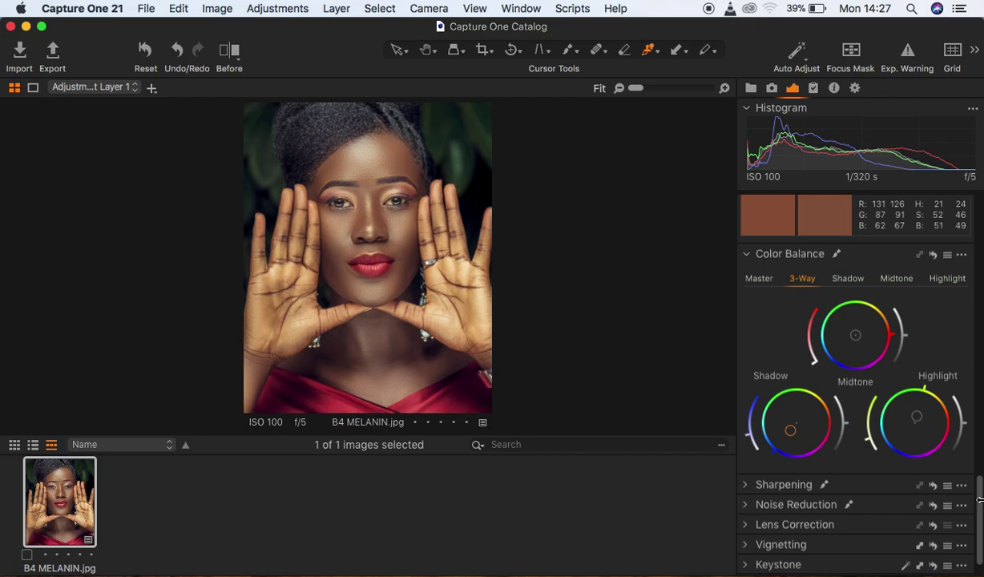
# Shift the Midtone wheel slightly off centre and return Color Balance to the Master wheel.
pyautogui.click(857, 337)
pyautogui.moveTo(860, 341)
pyautogui.mouseDown()
pyautogui.moveTo(854, 308)
pyautogui.moveTo(842, 314)
pyautogui.moveTo(847, 340)
pyautogui.moveTo(836, 324)
pyautogui.moveTo(855, 341)
pyautogui.mouseUp()
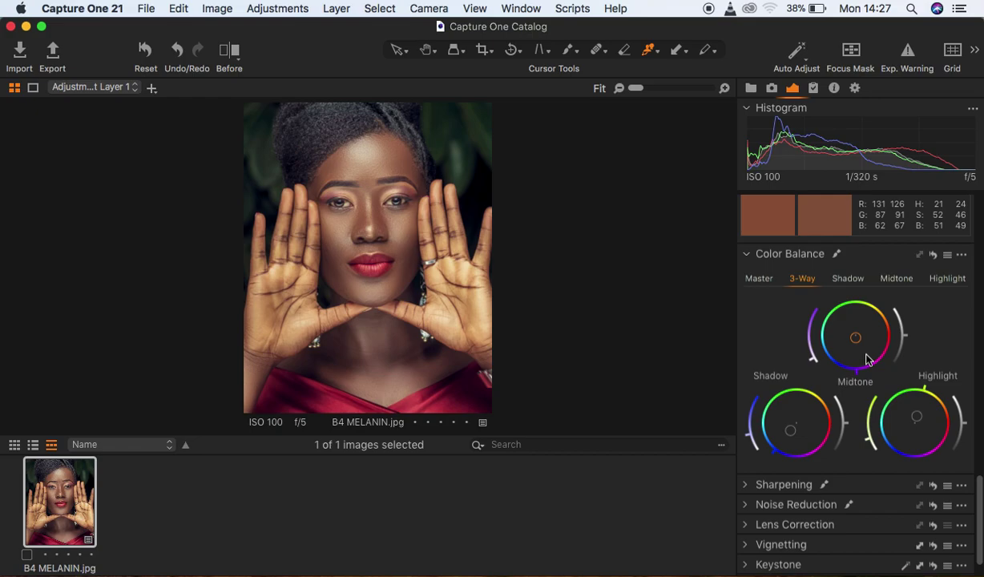
pyautogui.moveTo(980, 497)
pyautogui.mouseDown()
pyautogui.moveTo(978, 316)
pyautogui.moveTo(978, 505)
pyautogui.mouseUp()
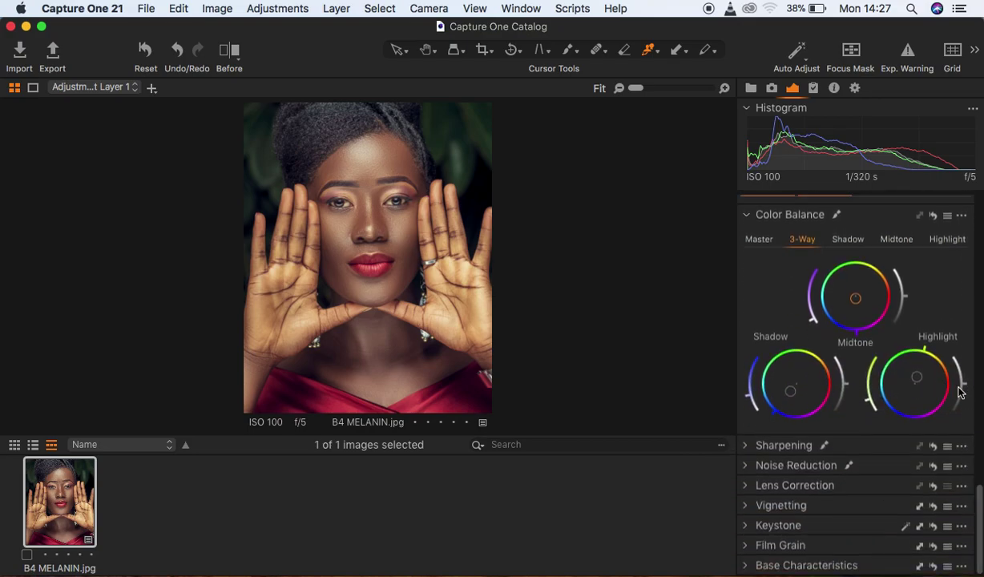
pyautogui.click(758, 240)
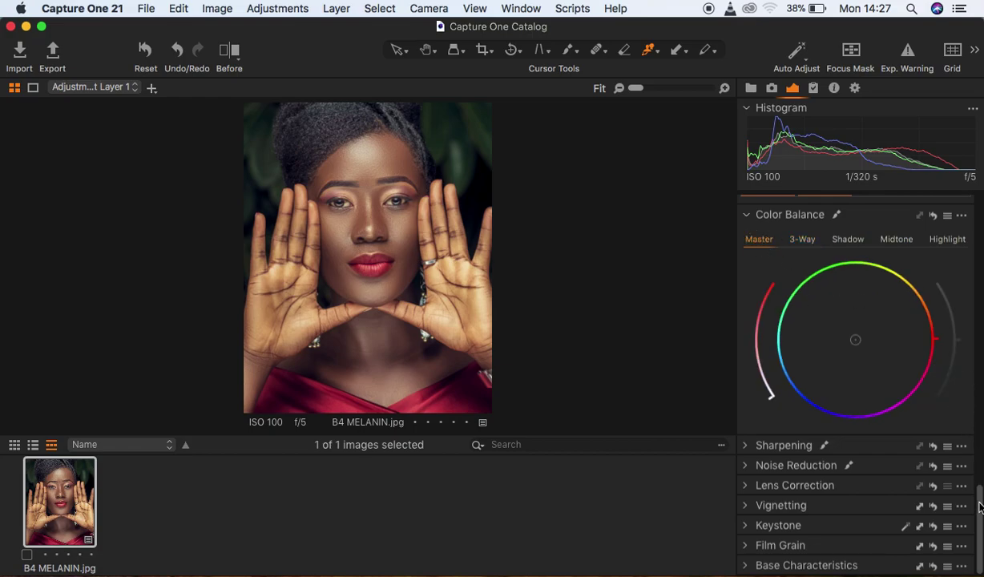
# Desaturate the red and yellow ranges in the Basic Color Editor.
pyautogui.moveTo(979, 509); pyautogui.dragTo(976, 373)
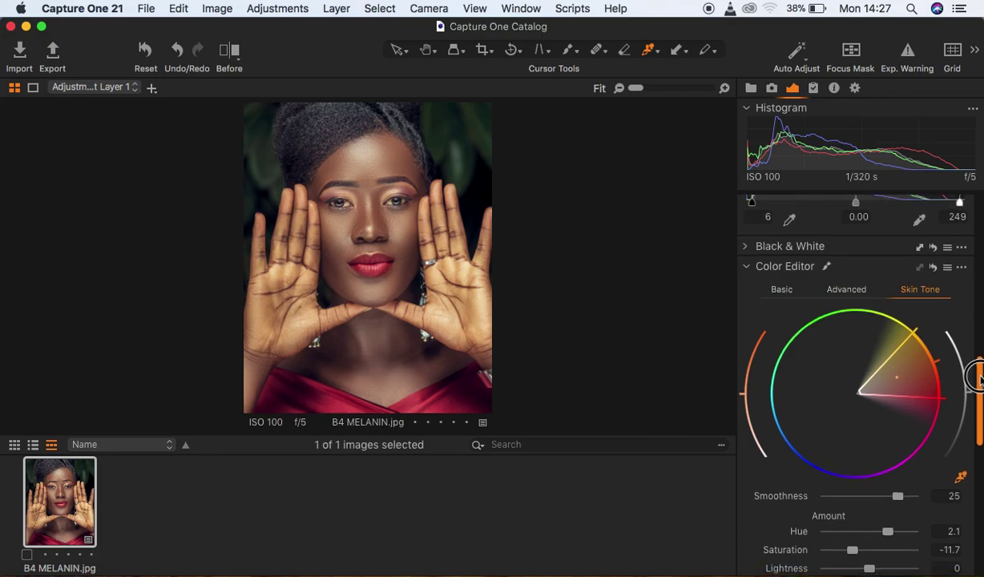
pyautogui.click(783, 290)
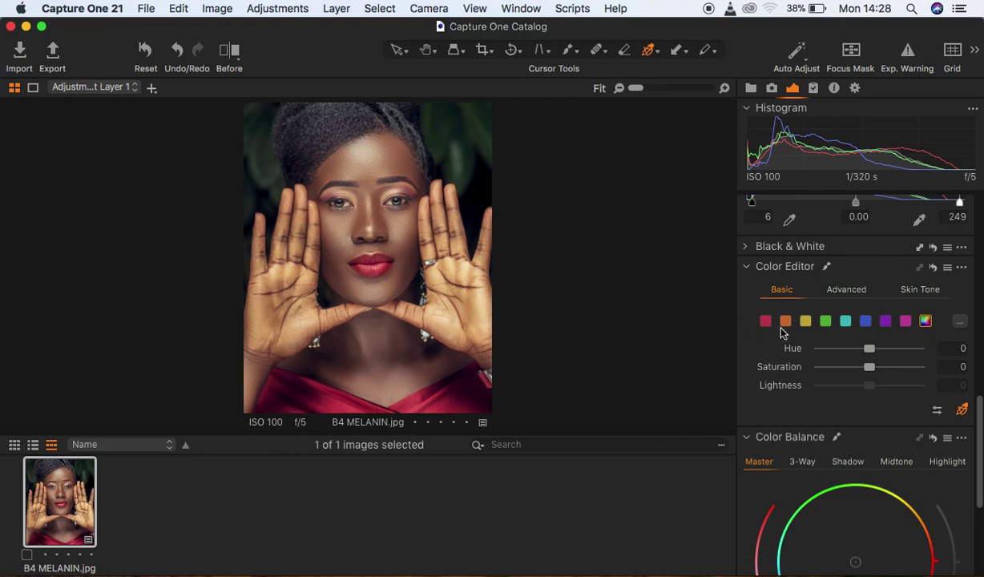
pyautogui.click(765, 323)
pyautogui.moveTo(869, 367)
pyautogui.mouseDown()
pyautogui.moveTo(856, 369)
pyautogui.moveTo(868, 369)
pyautogui.mouseUp()
pyautogui.click(805, 321)
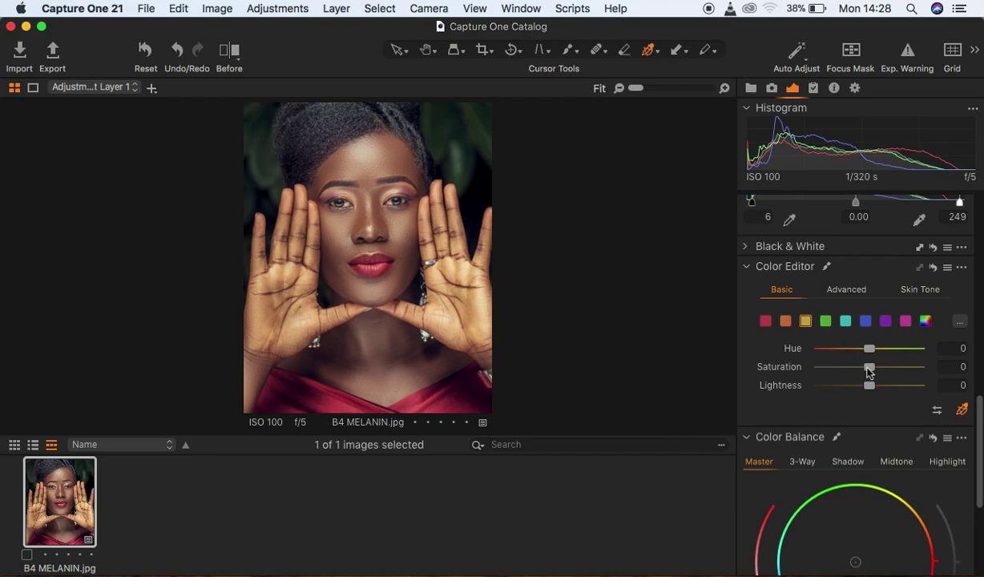
pyautogui.moveTo(869, 371); pyautogui.dragTo(853, 377)
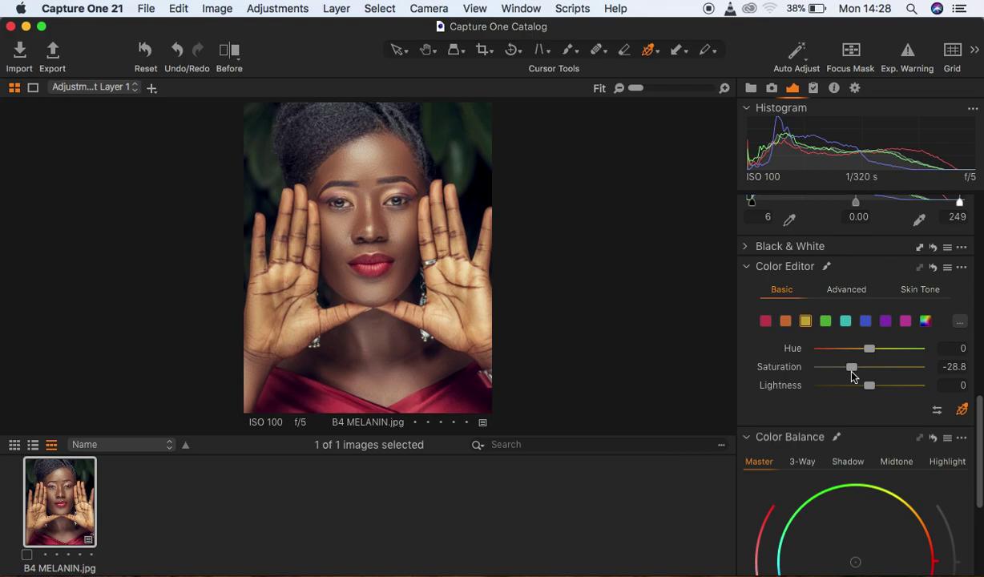
pyautogui.moveTo(853, 375)
pyautogui.mouseDown()
pyautogui.moveTo(835, 369)
pyautogui.moveTo(848, 371)
pyautogui.mouseUp()
# Sample the green background and shift greens to Hue 30, Saturation -10.5.
pyautogui.click(461, 149)
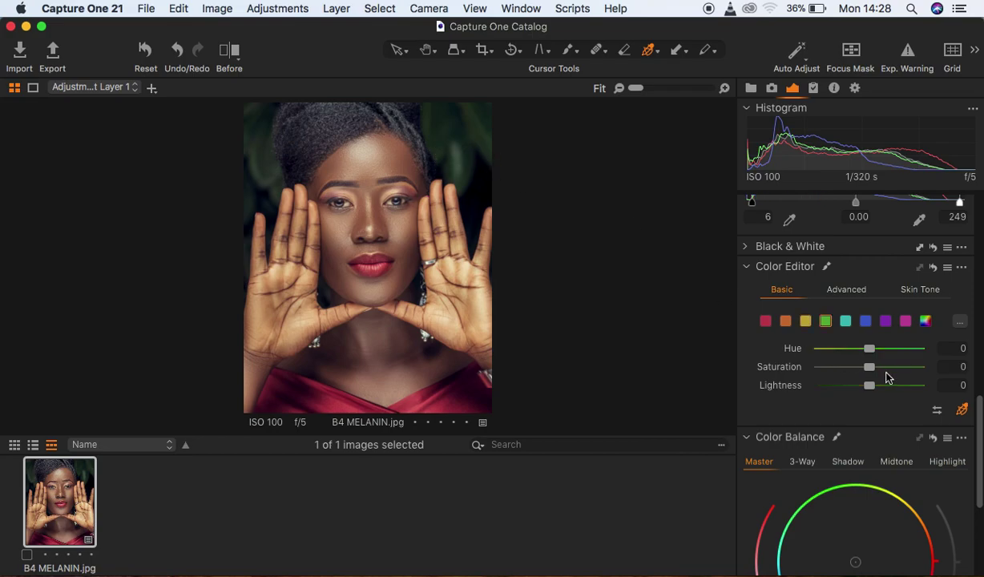
pyautogui.moveTo(871, 368); pyautogui.dragTo(951, 348)
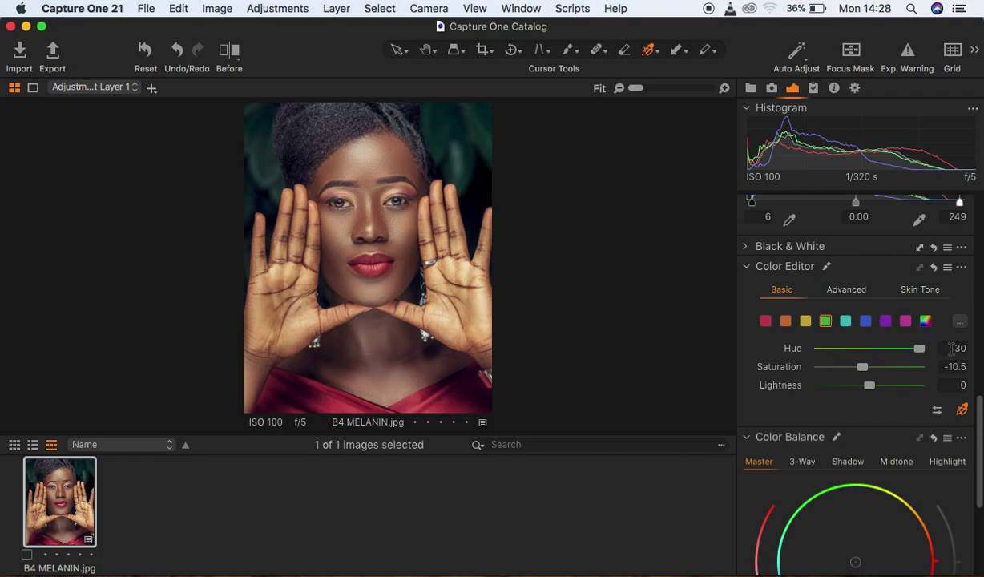
pyautogui.moveTo(978, 422); pyautogui.dragTo(978, 242)
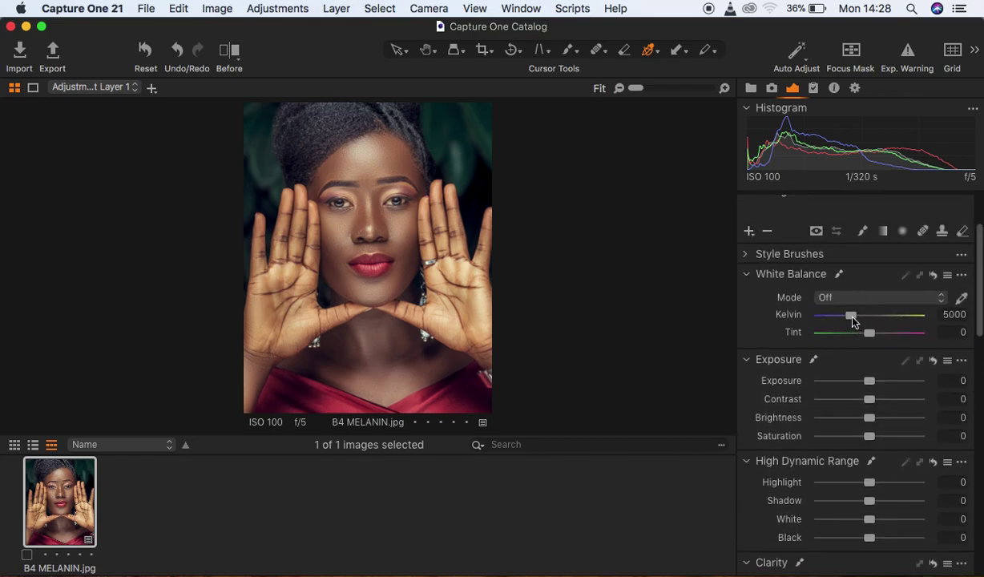
# Tune the layer's tones: Kelvin 3737, Black -29, Highlight -8, Exposure 0.05, Contrast 8.
pyautogui.moveTo(852, 318); pyautogui.dragTo(843, 322)
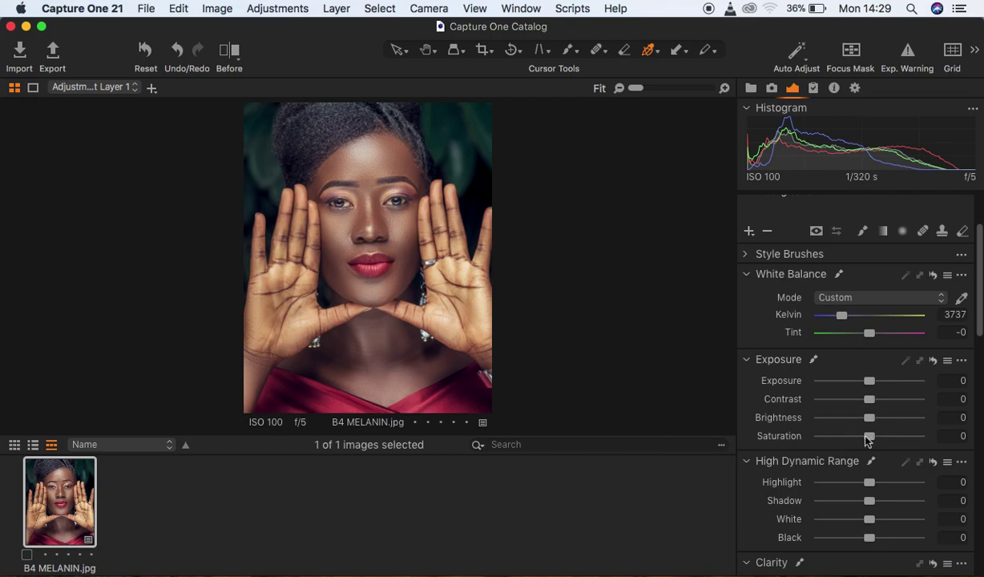
pyautogui.moveTo(977, 321); pyautogui.dragTo(979, 350)
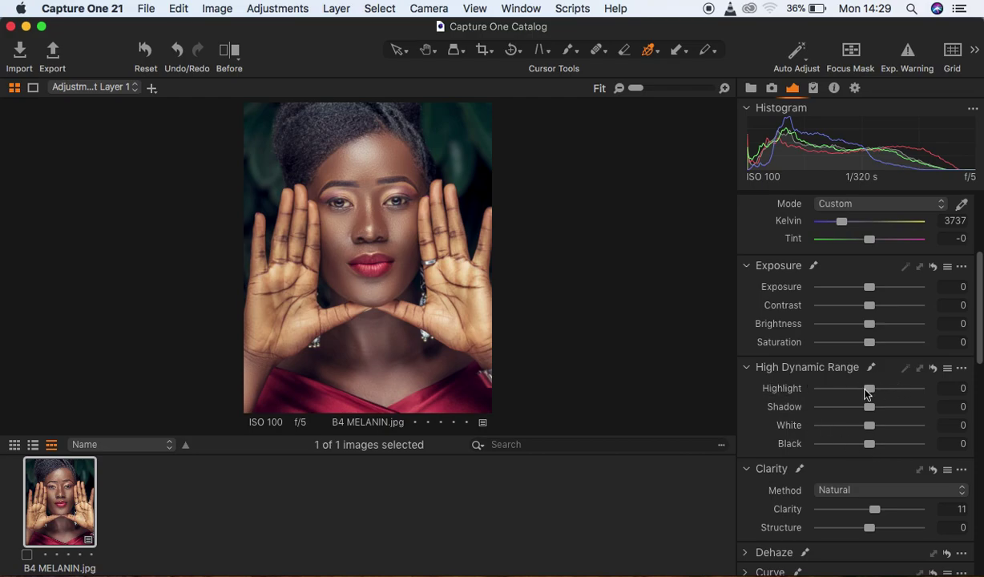
pyautogui.moveTo(869, 444); pyautogui.dragTo(851, 447)
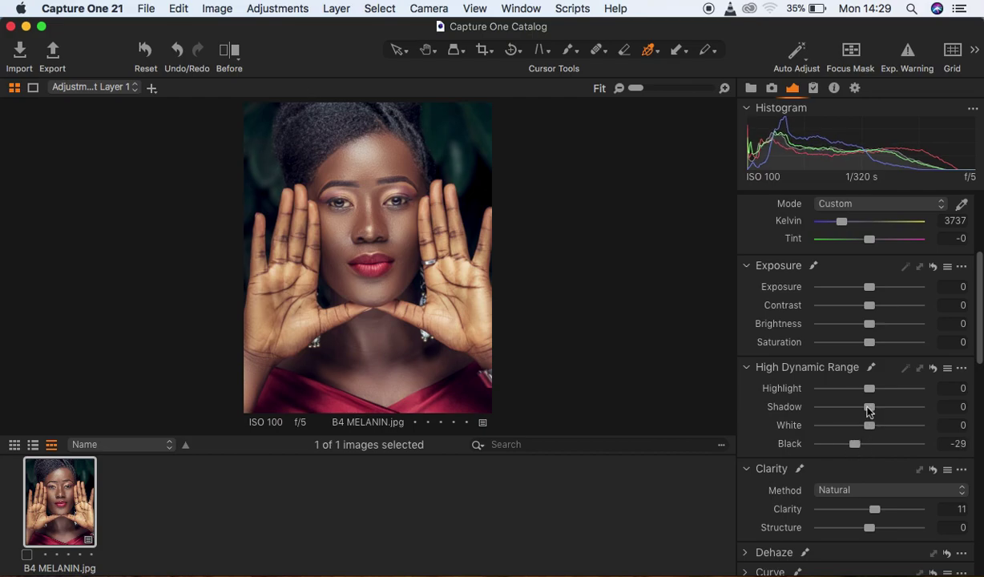
pyautogui.moveTo(870, 393); pyautogui.dragTo(865, 395)
pyautogui.moveTo(869, 287); pyautogui.dragTo(882, 314)
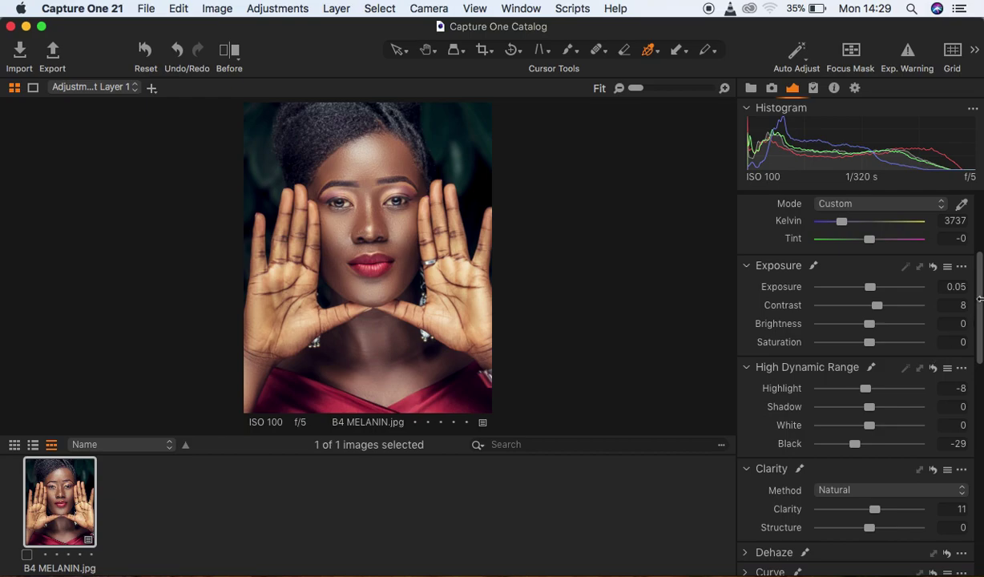
pyautogui.moveTo(979, 300); pyautogui.dragTo(980, 479)
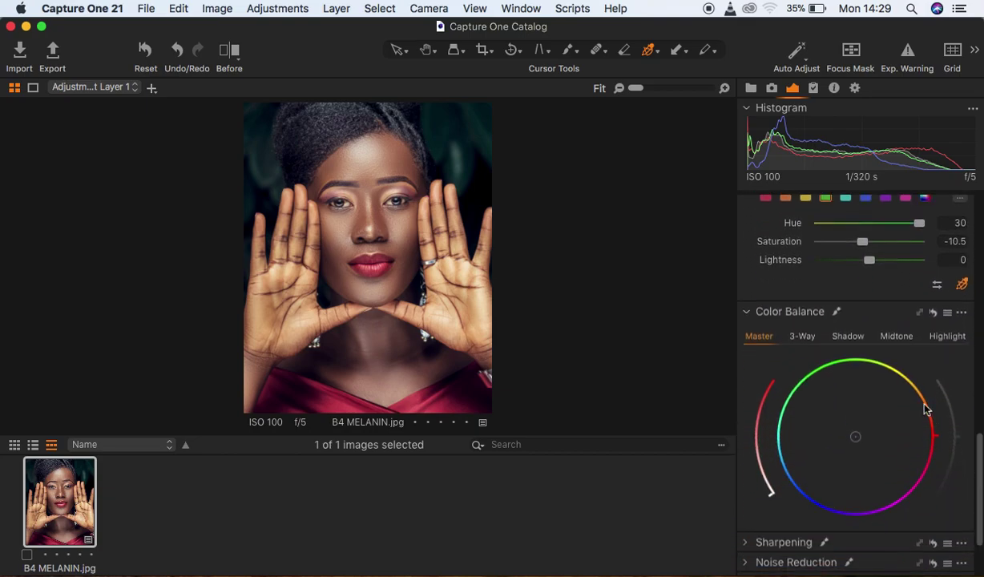
# Nudge the Midtone color balance wheel slightly, then show a before/after split with the divider moved left.
pyautogui.click(896, 336)
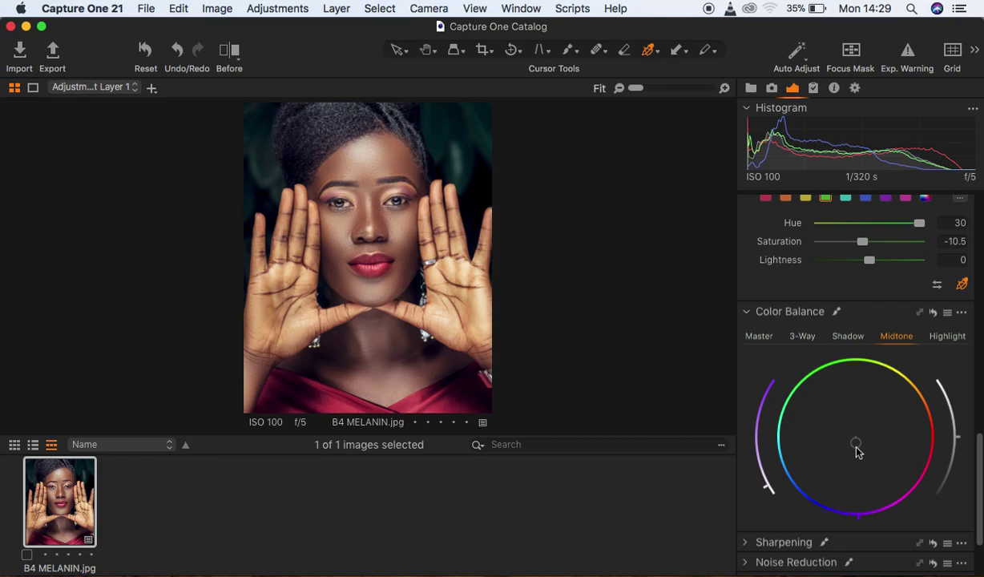
pyautogui.moveTo(856, 448); pyautogui.dragTo(856, 443)
pyautogui.click(228, 53)
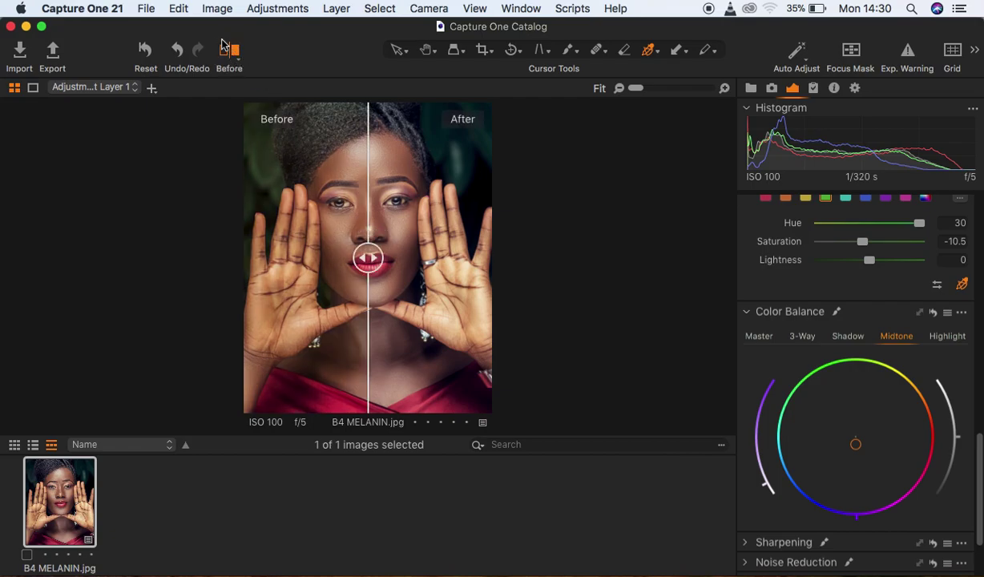
pyautogui.moveTo(368, 258); pyautogui.dragTo(247, 269)
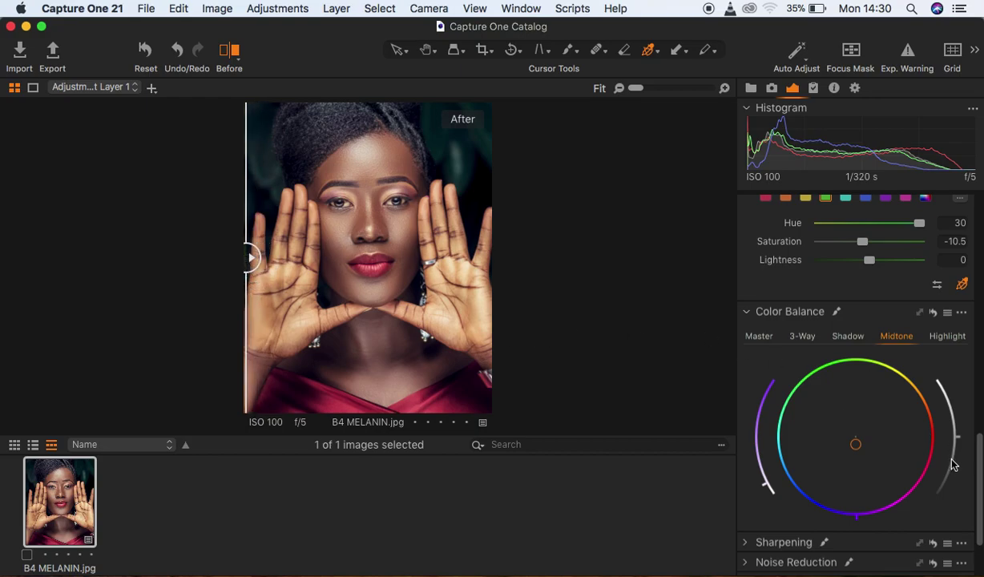
pyautogui.scroll(1, 979, 468)
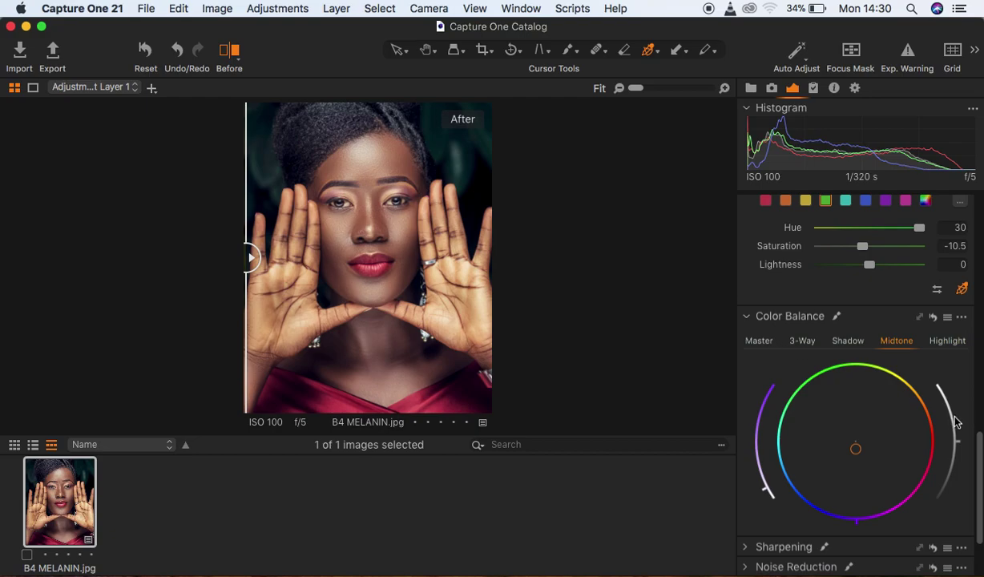
pyautogui.scroll(5, 957, 417)
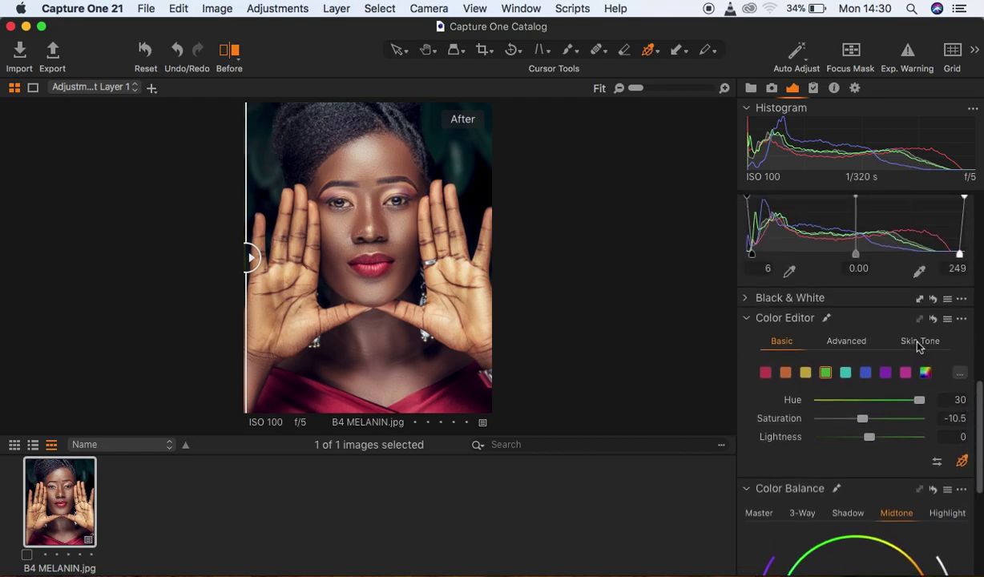
# In the Advanced Color Editor, pick the skin colour range from the portrait's face.
pyautogui.click(919, 343)
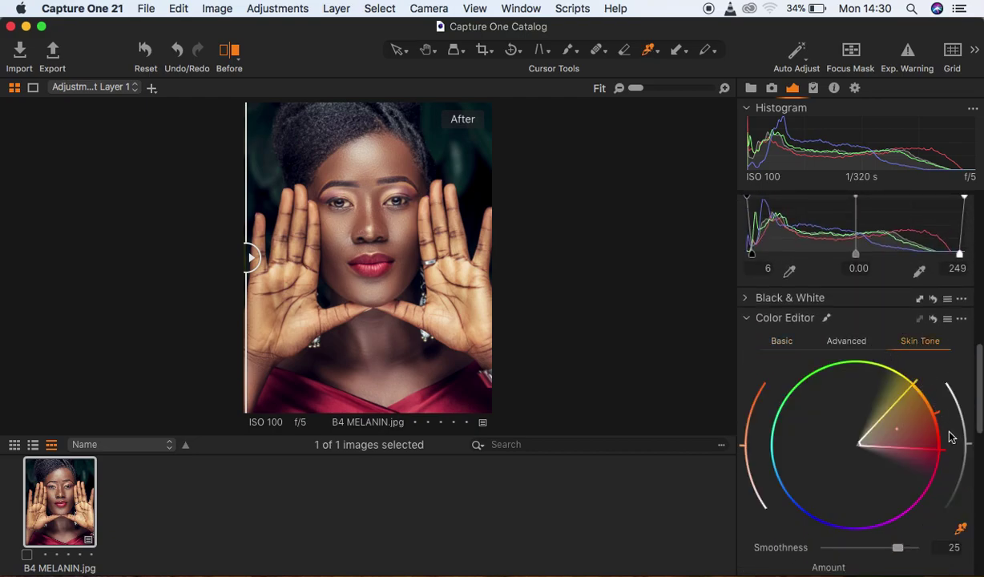
pyautogui.click(845, 343)
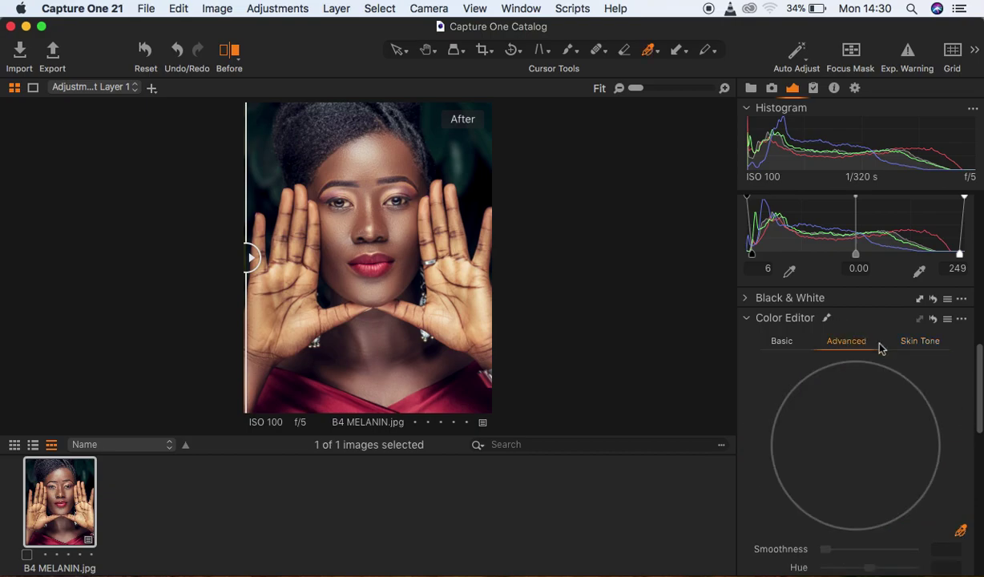
pyautogui.click(961, 529)
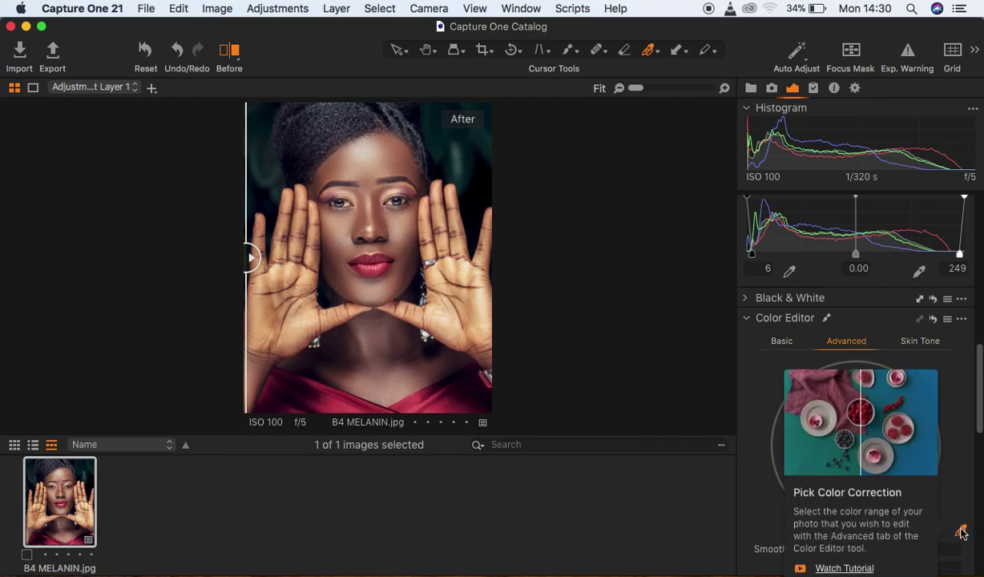
pyautogui.click(961, 529)
pyautogui.click(397, 156)
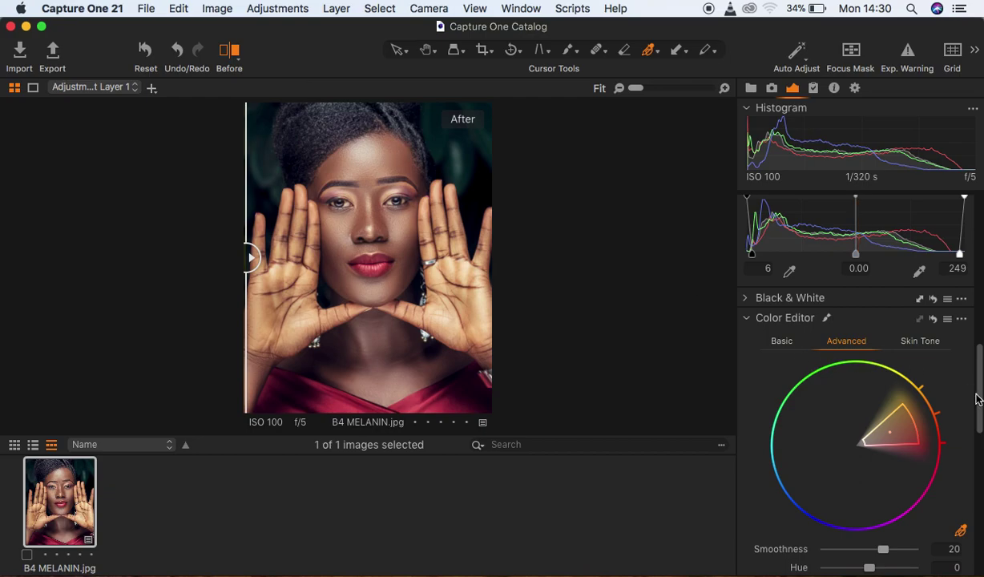
# Shift the picked skin range's Hue to 4.1, undoing a trial desaturation back to 0.
pyautogui.moveTo(978, 400); pyautogui.dragTo(980, 431)
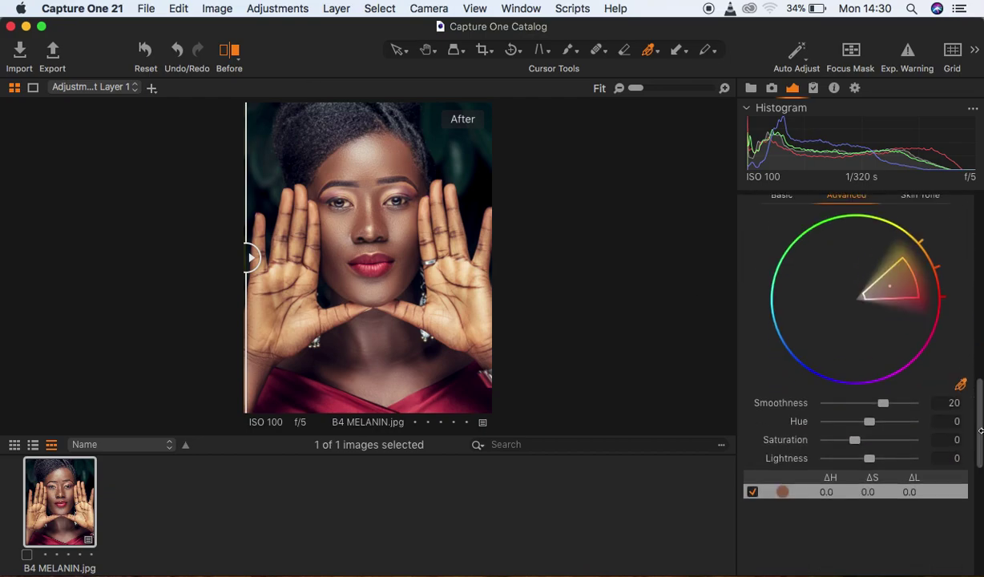
pyautogui.moveTo(869, 421)
pyautogui.mouseDown()
pyautogui.moveTo(892, 424)
pyautogui.moveTo(843, 421)
pyautogui.moveTo(882, 427)
pyautogui.mouseUp()
pyautogui.moveTo(854, 447)
pyautogui.mouseDown()
pyautogui.moveTo(838, 446)
pyautogui.moveTo(852, 439)
pyautogui.moveTo(854, 449)
pyautogui.mouseUp()
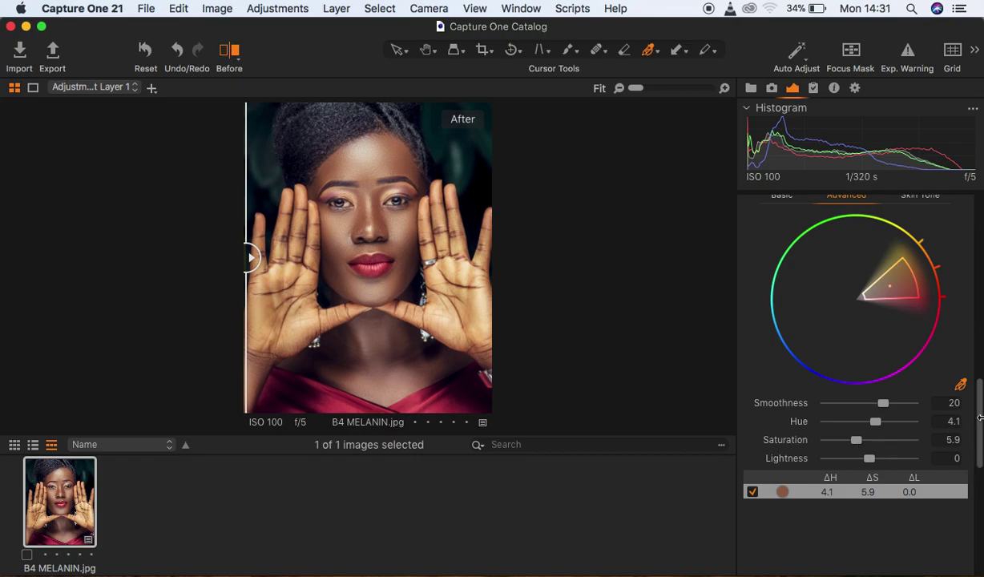
pyautogui.press('super+z')
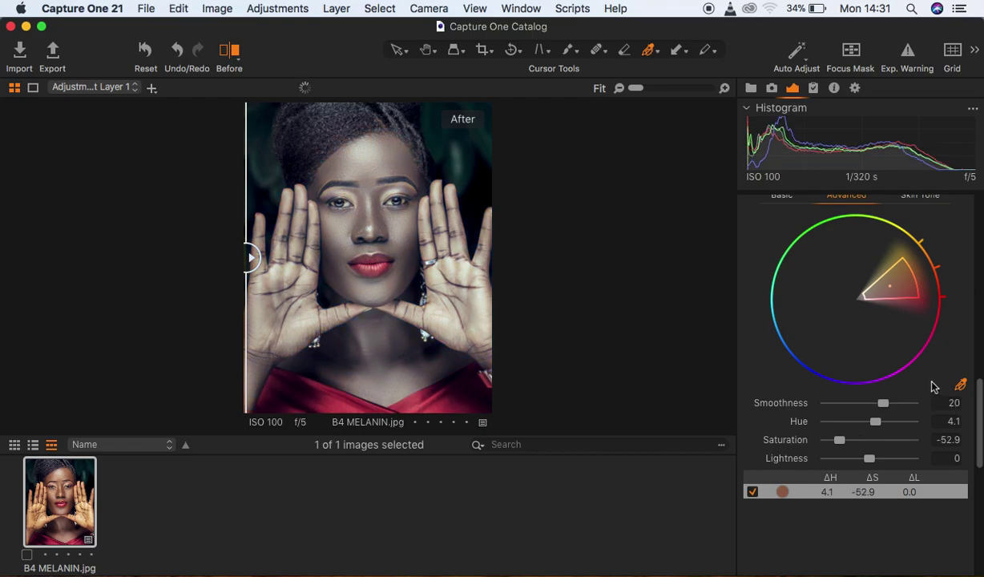
pyautogui.press('super+z')
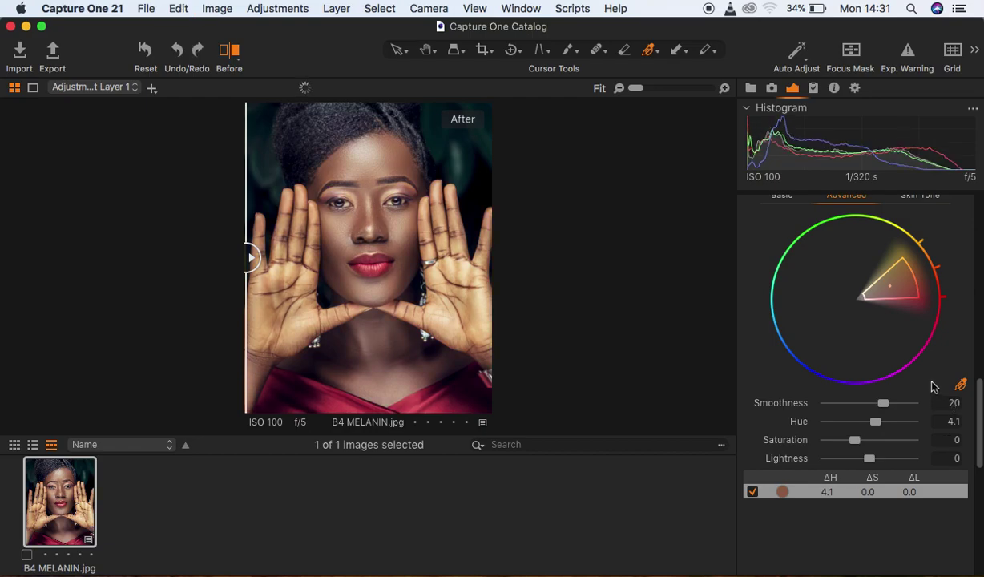
pyautogui.scroll(1, 980, 407)
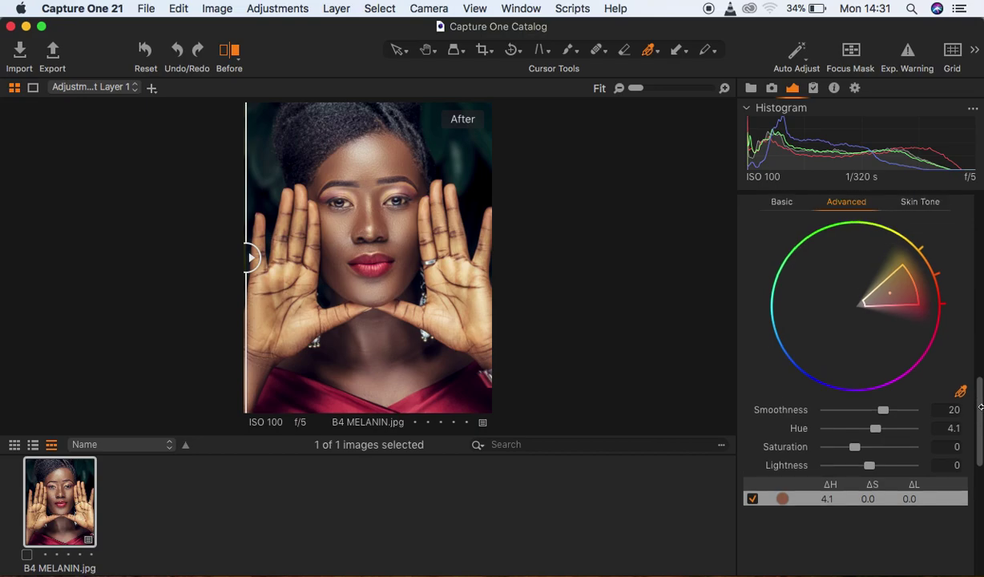
pyautogui.moveTo(978, 362); pyautogui.dragTo(976, 242)
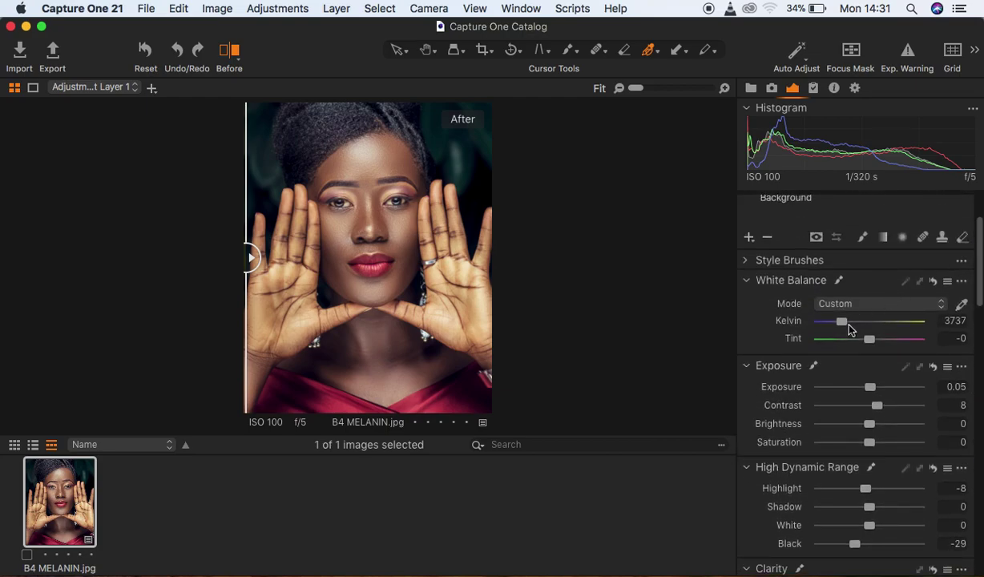
# Drop the White Balance Kelvin to 3109 and Exposure to 0.03 to cool the portrait.
pyautogui.moveTo(843, 324)
pyautogui.mouseDown()
pyautogui.moveTo(828, 325)
pyautogui.moveTo(840, 328)
pyautogui.mouseUp()
pyautogui.click(872, 390)
pyautogui.moveTo(872, 392); pyautogui.dragTo(872, 391)
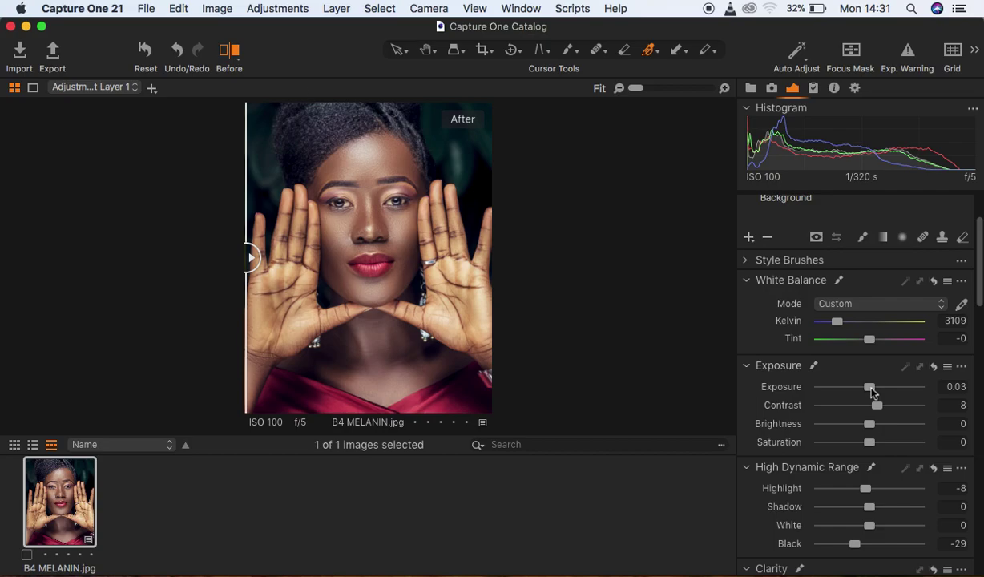